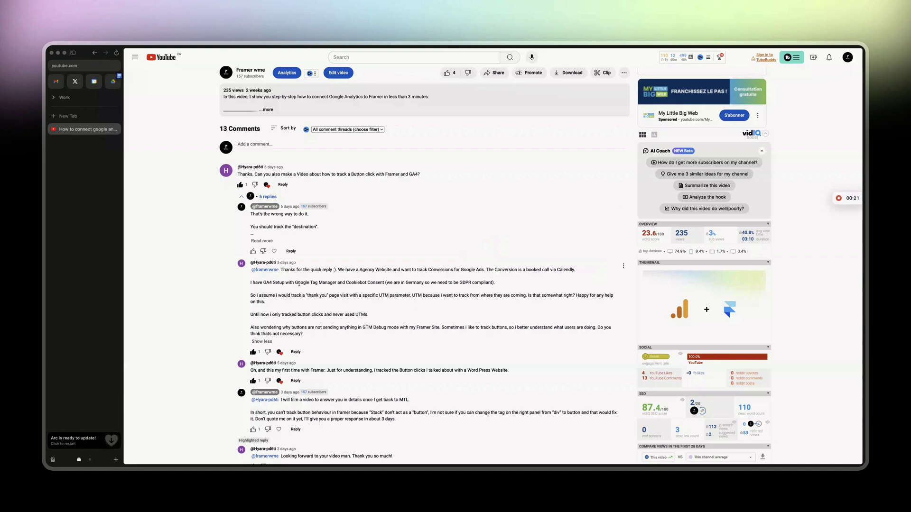
Scroll through the YouTube video comments about tracking booked calls
scroll(84, 211, "right", 3)
Copy the container's head snippet from the Install Google Tag Manager dialog
left_click(76, 157)
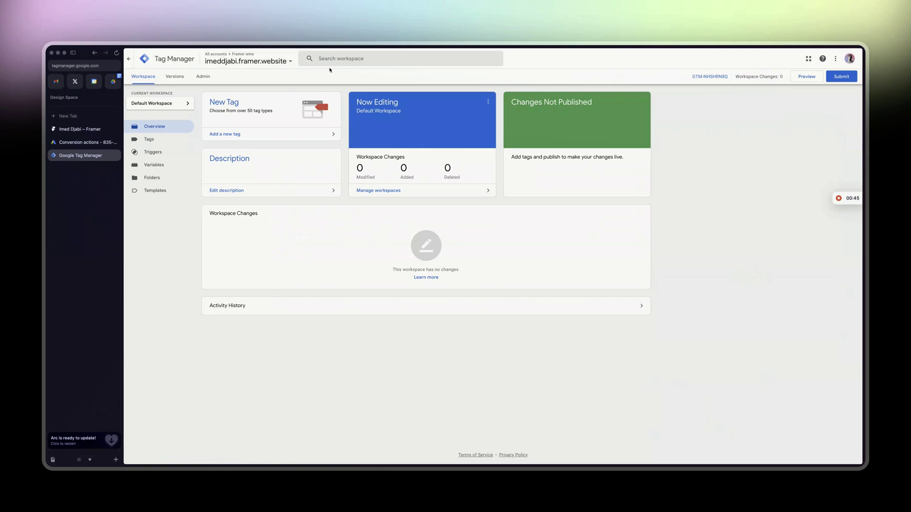
left_click(710, 77)
left_click(593, 134)
Paste the GTM head snippet at the top of Framer's head custom code in Site Settings
left_click(80, 129)
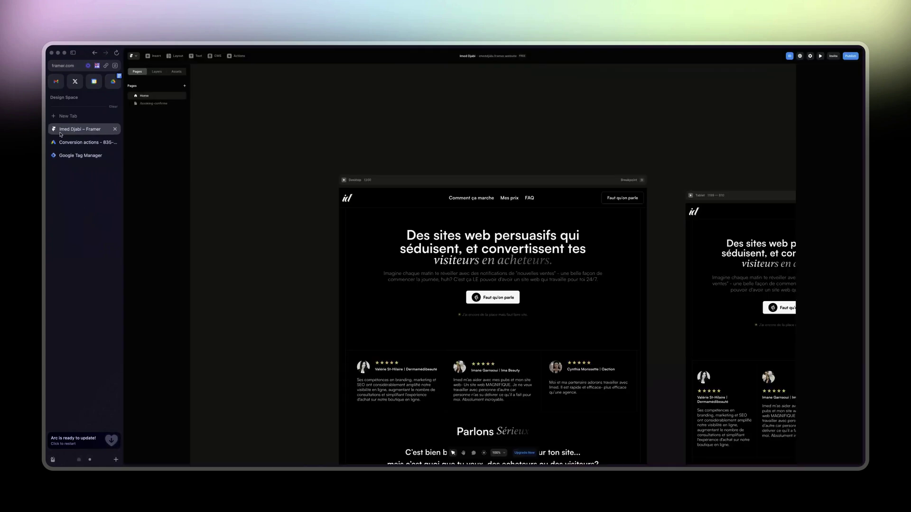
left_click(136, 56)
left_click(216, 191)
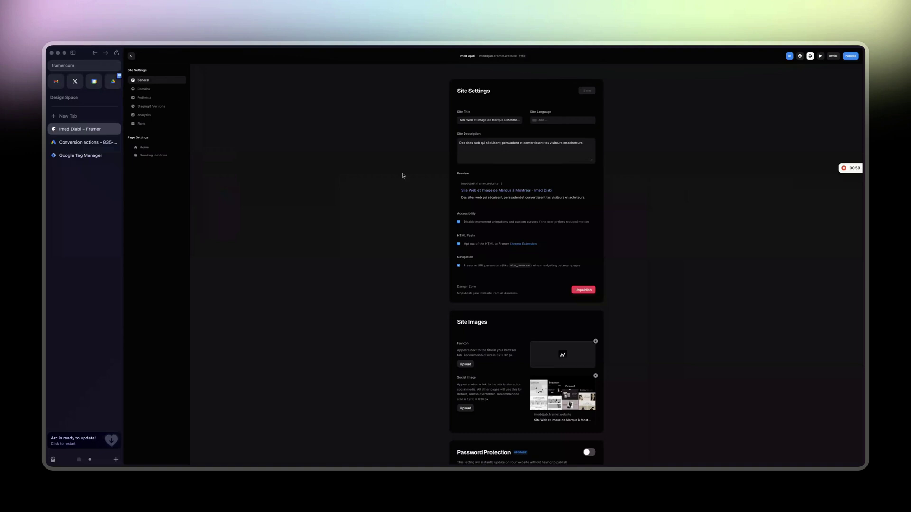
scroll(403, 177, "down", 5)
scroll(526, 266, "down", 2)
scroll(526, 266, "down", 2)
left_click(473, 271)
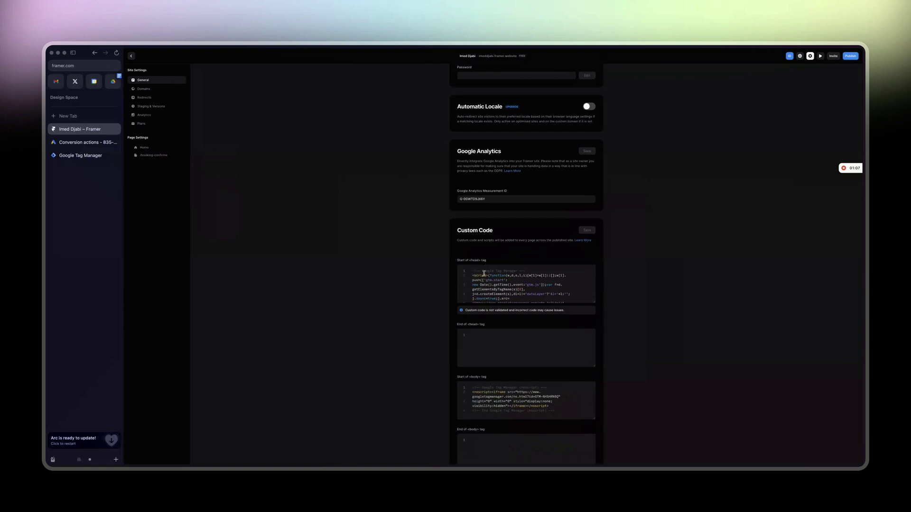
key("Return")
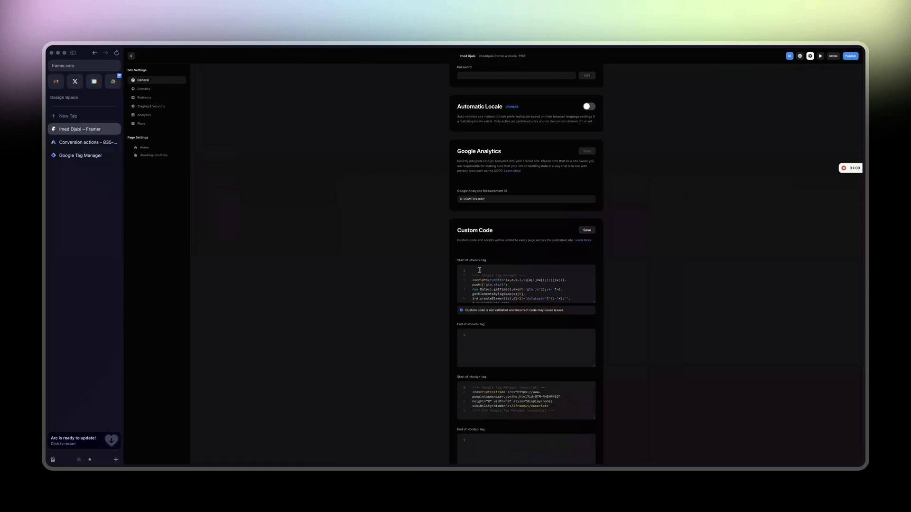
key("ctrl+v")
Copy the GTM body snippet into Framer's body custom code and save
scroll(479, 270, "up", 3)
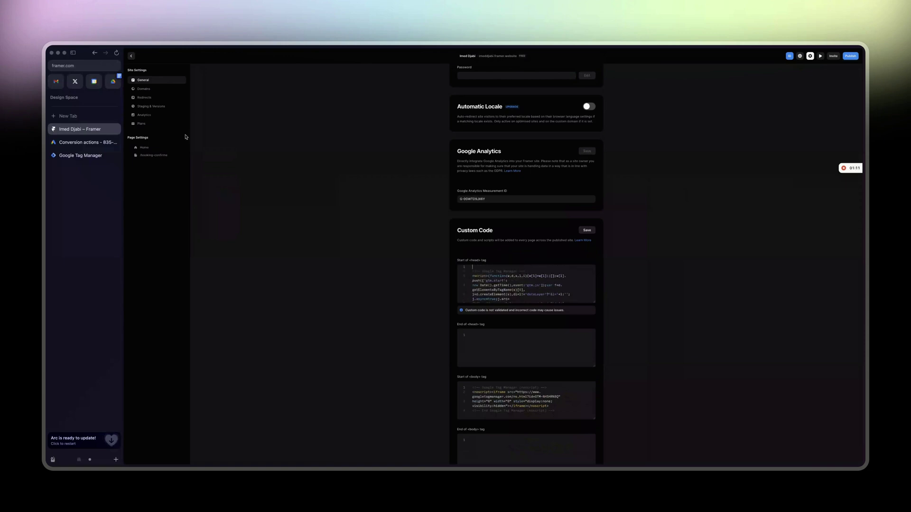
left_click(91, 157)
left_click(594, 192)
left_click(74, 129)
left_click(478, 387)
key("ctrl+s")
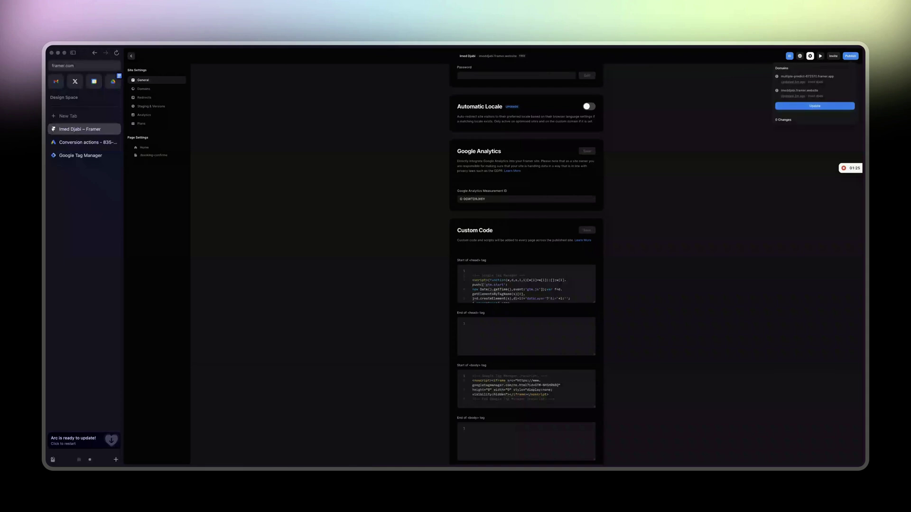
Test the GTM installation on the live imeddjabi.framer.website URL, then close the dialog
left_click(57, 155)
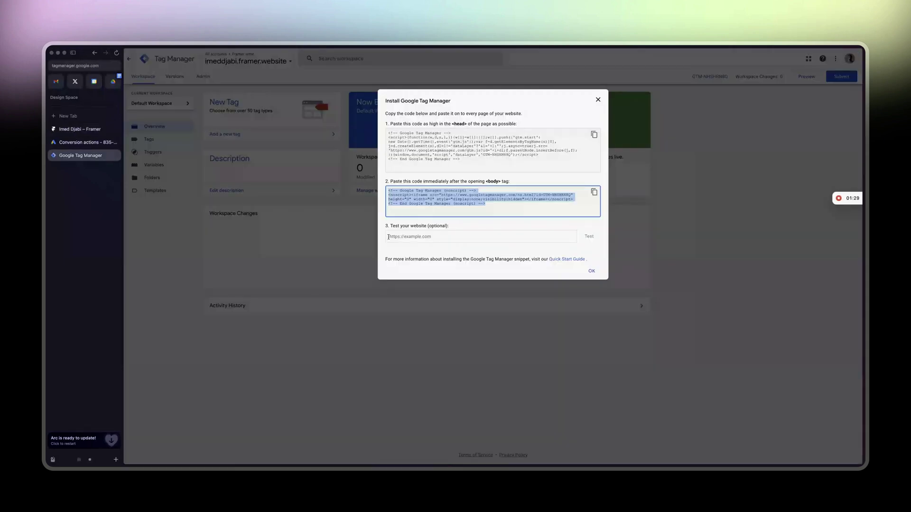
left_click(408, 234)
type("https")
key("ctrl+Tab")
left_click(800, 90)
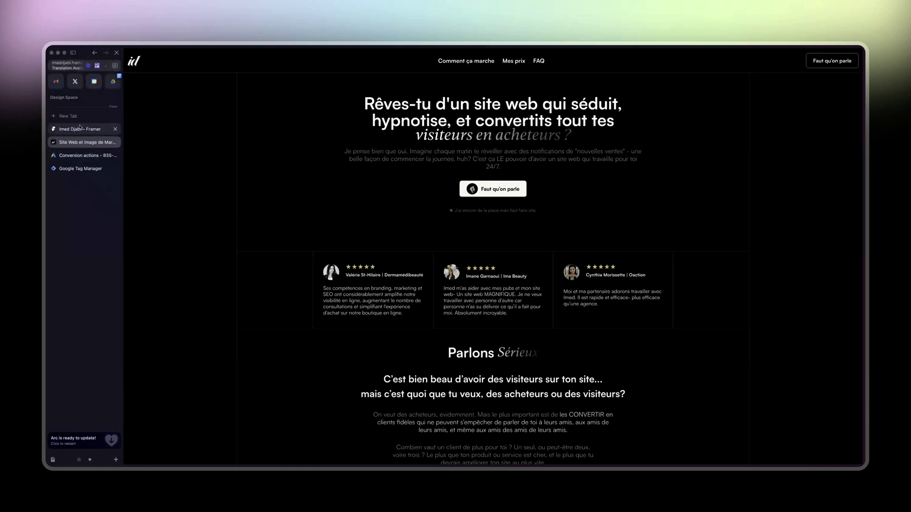
left_click(88, 155)
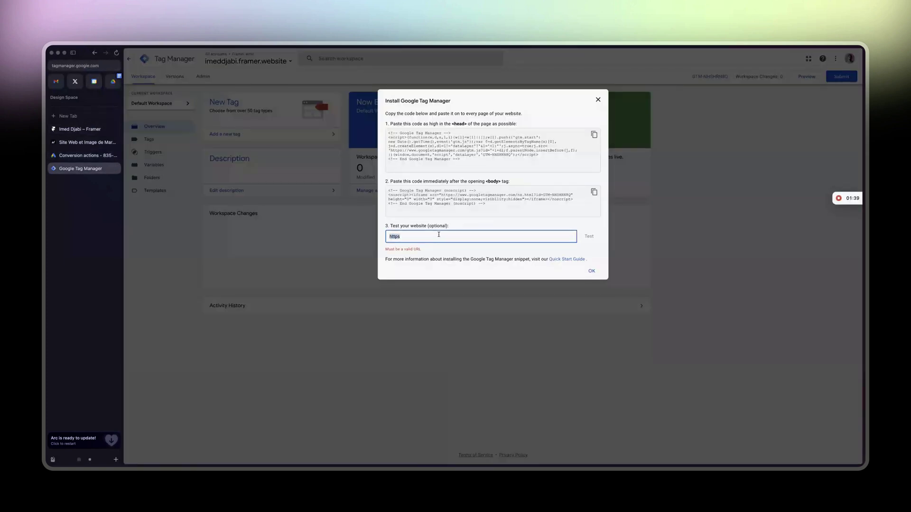
key("ctrl+v")
key("Return")
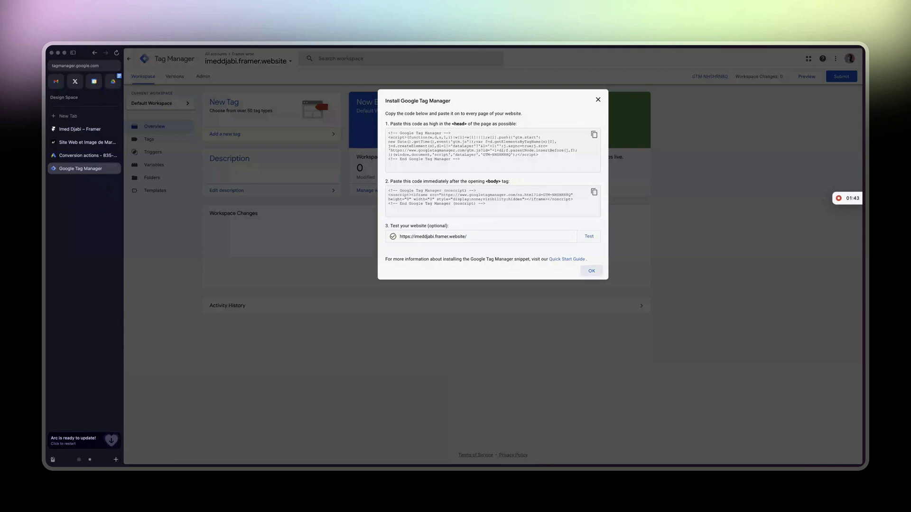
key("Return")
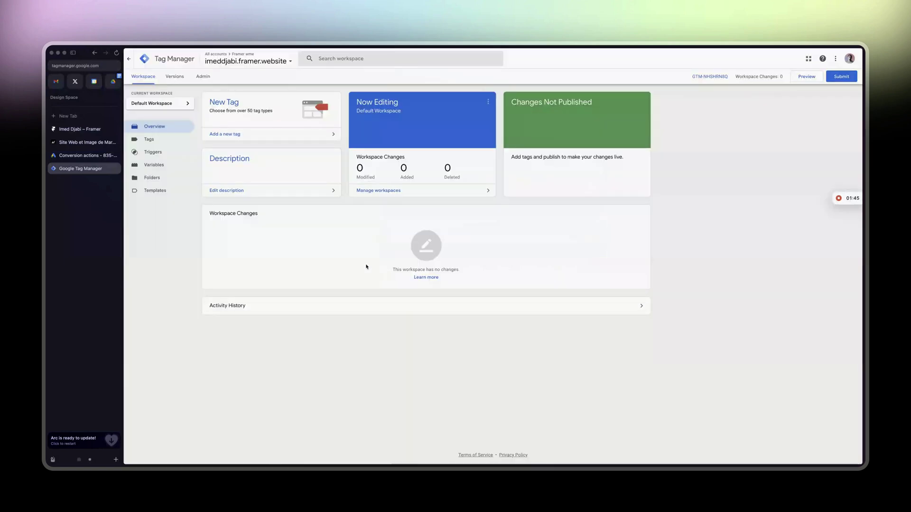
Remove the Booking confirmed PW (1) conversion action from the Google Ads conversions summary
left_click(90, 157)
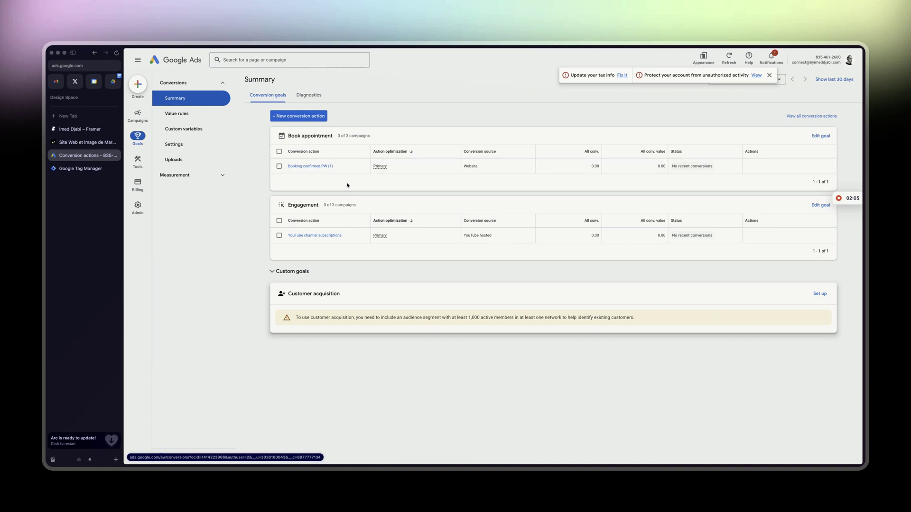
left_click(279, 152)
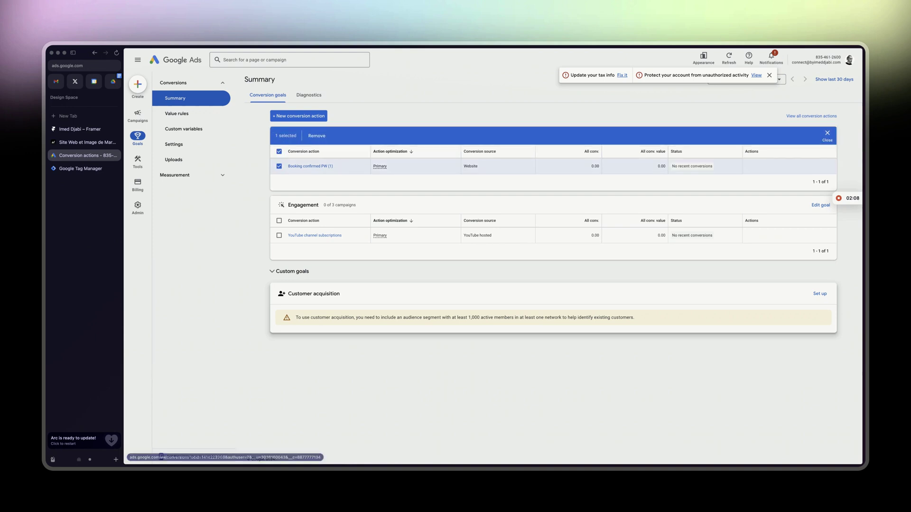
left_click(317, 136)
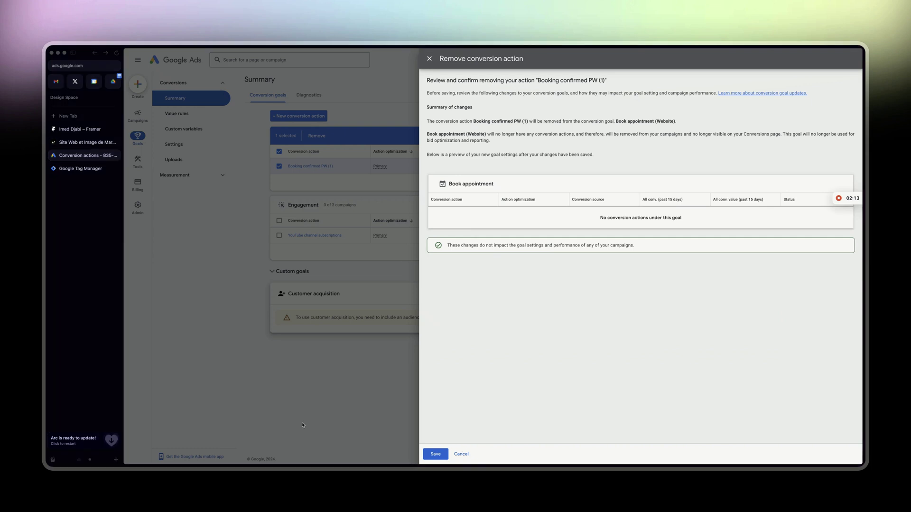
left_click(429, 455)
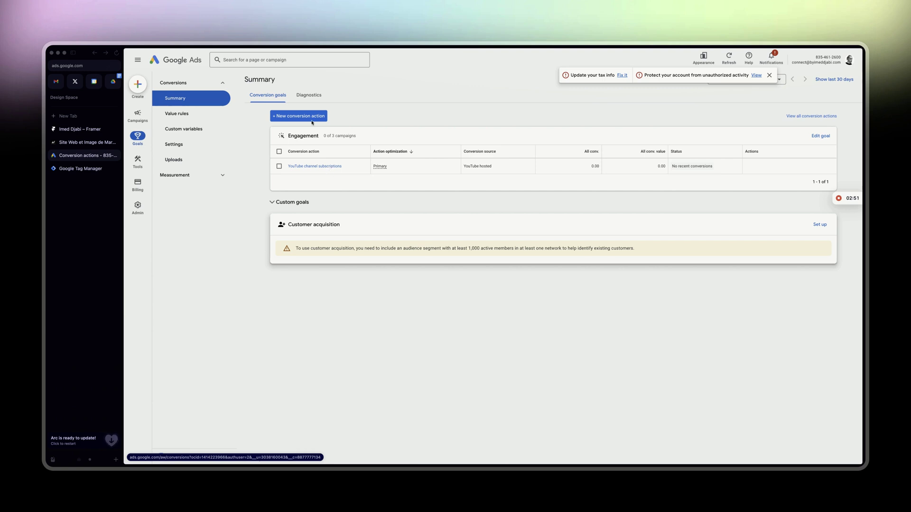
Scroll the published Framer site to reach the Appel découverte avec Imed booking calendar
left_click(78, 142)
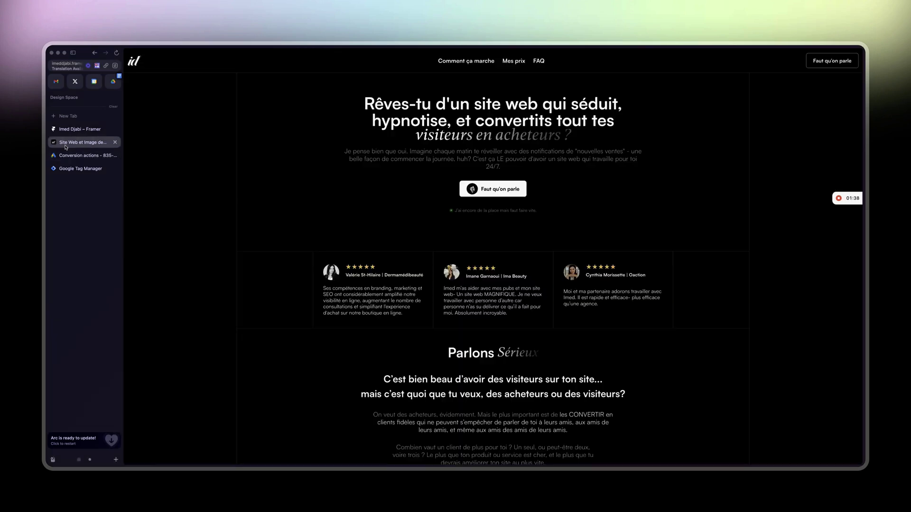
scroll(396, 168, "down", 3)
scroll(397, 180, "down", 10)
scroll(399, 194, "down", 15)
scroll(398, 199, "up", 1)
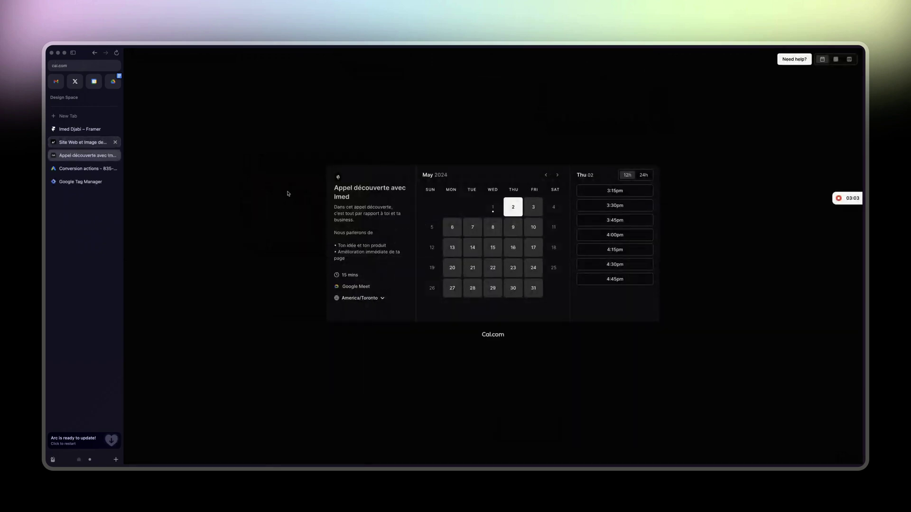
Start a new Website conversion action, correcting the domain to framer.website and scanning it
left_click(86, 168)
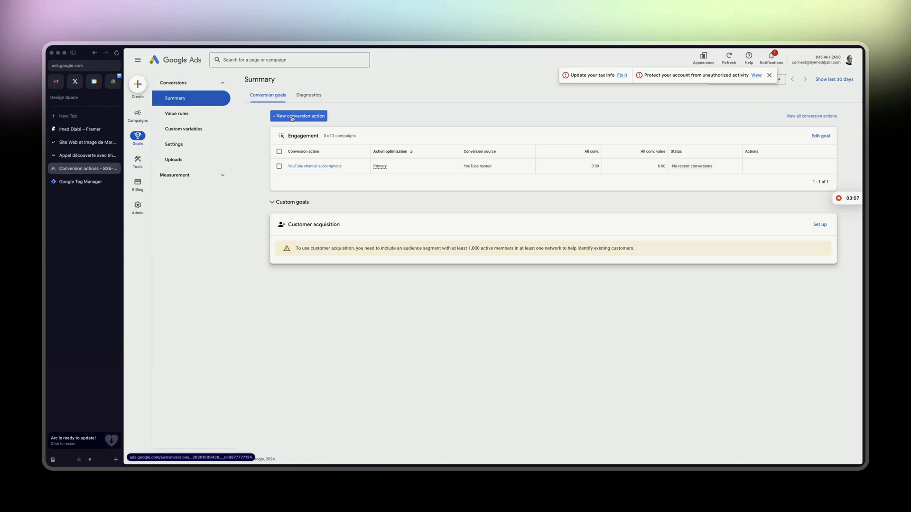
left_click(292, 118)
left_click(347, 164)
left_click_drag(382, 156, 365, 156)
type("w")
key("BackSpace")
type("framer.webs")
left_click(465, 157)
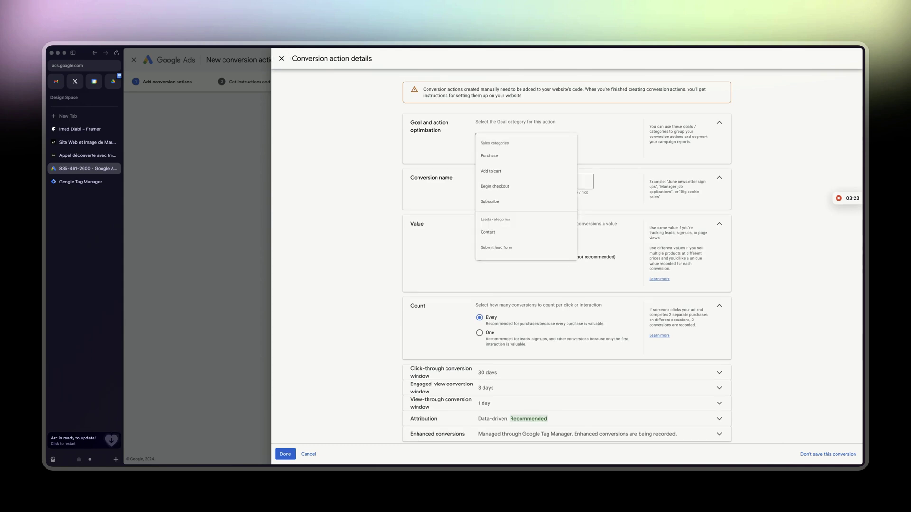
Set Book appointment, name 'Framer wme Booked Apt', varying values defaulting to 1 CAD, Count One
scroll(522, 199, "down", 3)
left_click(497, 216)
type("Framer wme B")
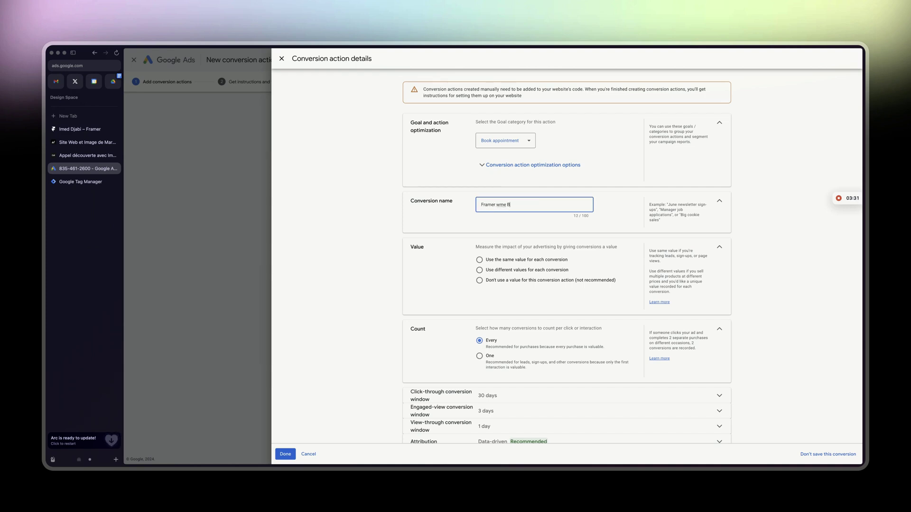
type("ooked Apt")
scroll(478, 329, "down", 2)
left_click(478, 330)
left_click(494, 244)
scroll(494, 256, "down", 2)
left_click(286, 454)
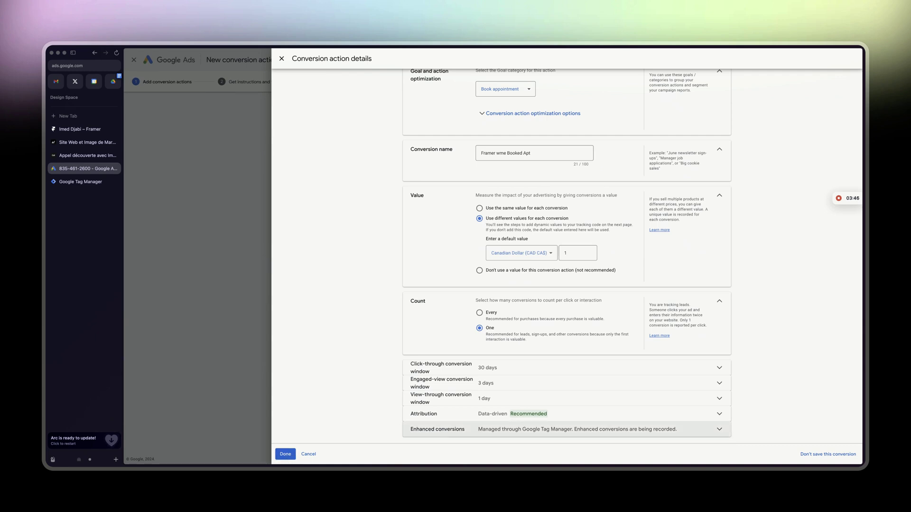
Finish the 'Framer wme Booked Apt' details to reveal its Tag Manager conversion ID and label
left_click(285, 456)
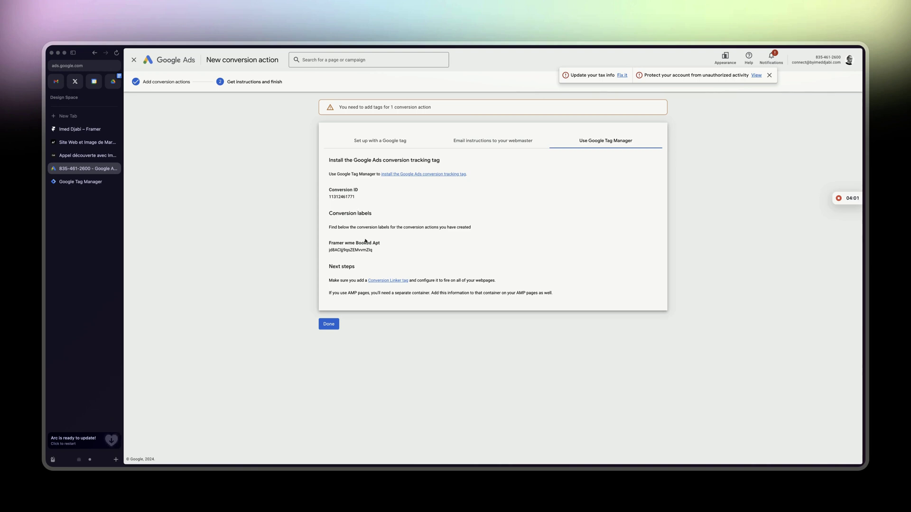
Create a Conversion Linker tag on the All Pages trigger named 'Conversion tracker'
left_click(81, 181)
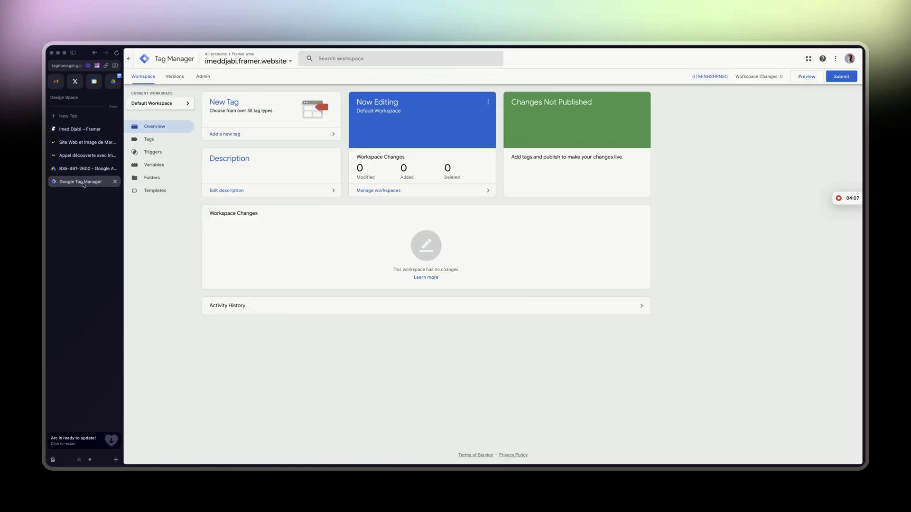
left_click(226, 136)
left_click(600, 117)
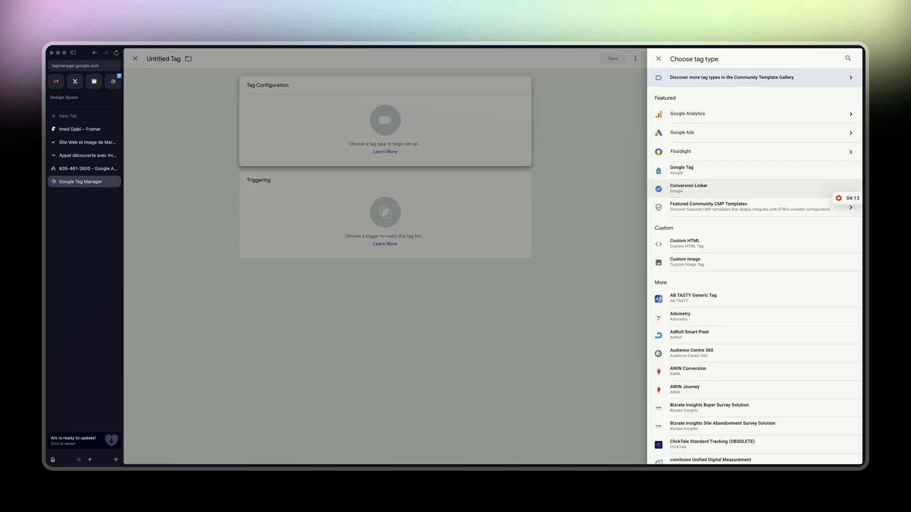
left_click(689, 188)
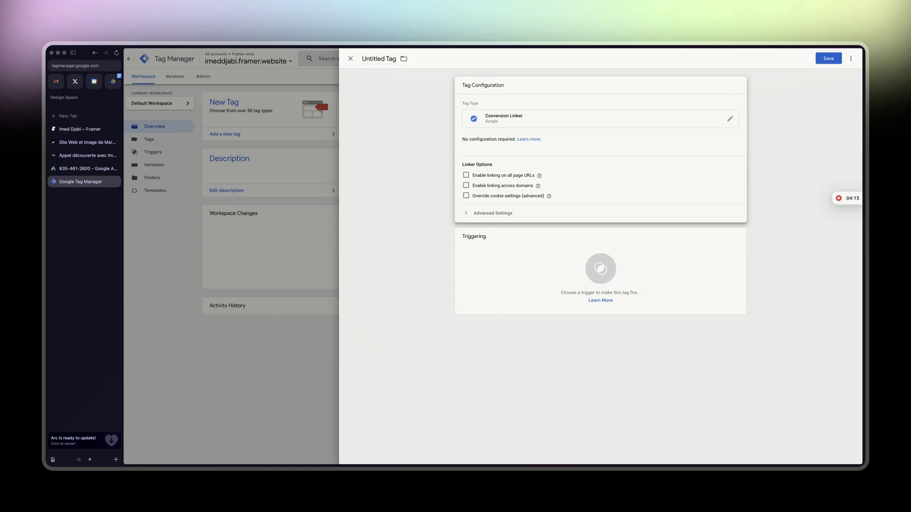
left_click(601, 268)
left_click(375, 87)
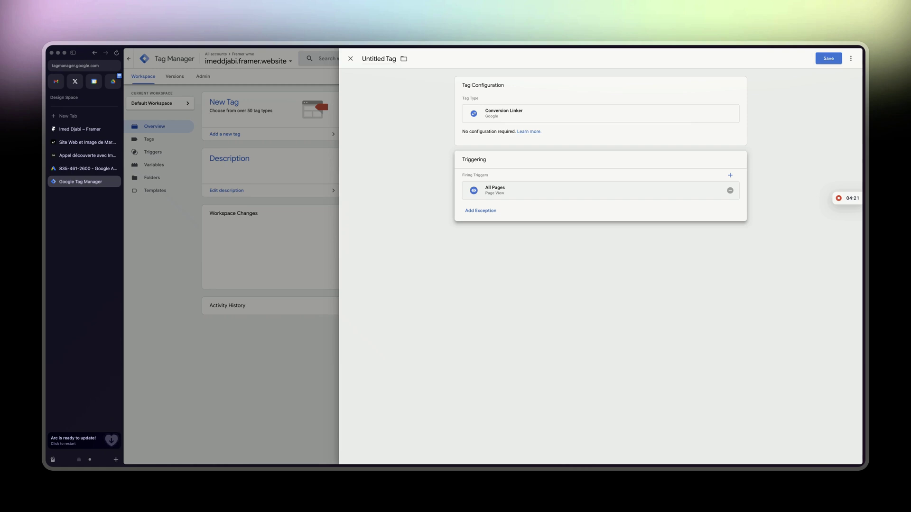
triple_click(391, 59)
type("C")
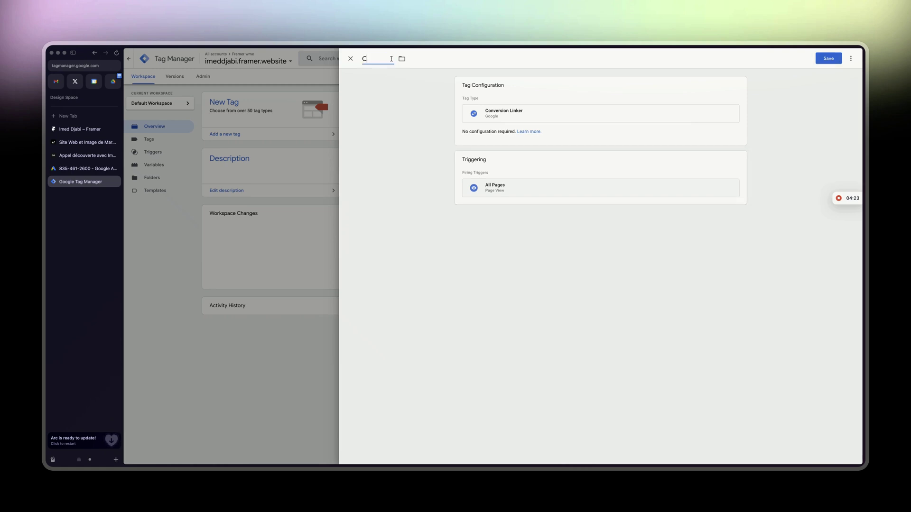
type("onversion tracker")
Attempt saving the tag, renaming it to 'Conversion Track' after the save error
left_click(829, 59)
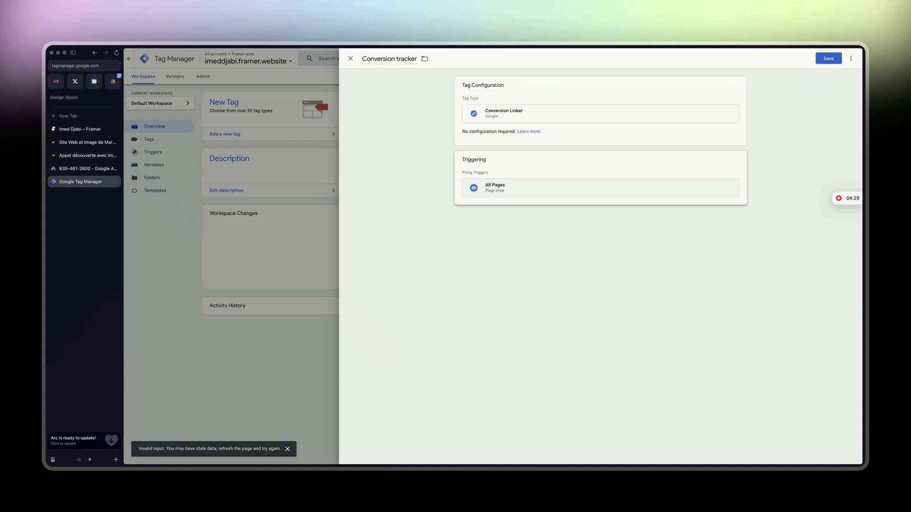
left_click(829, 59)
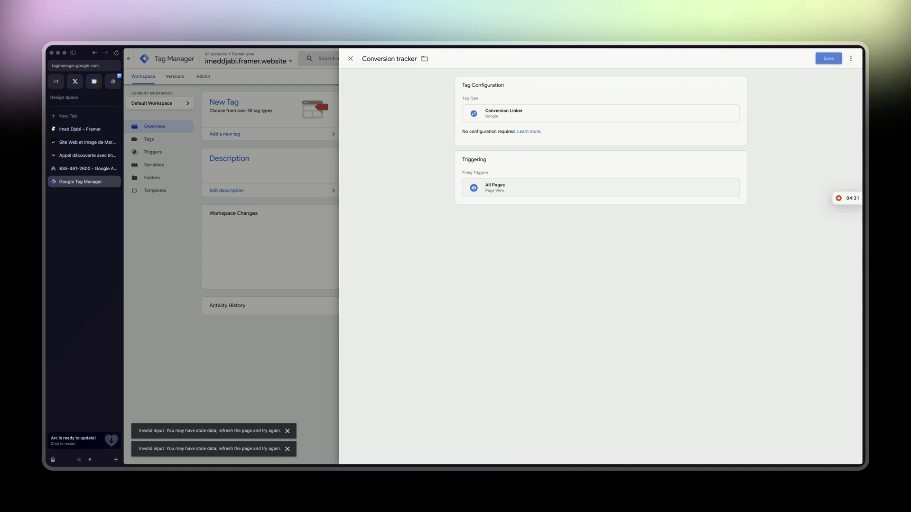
left_click(379, 59)
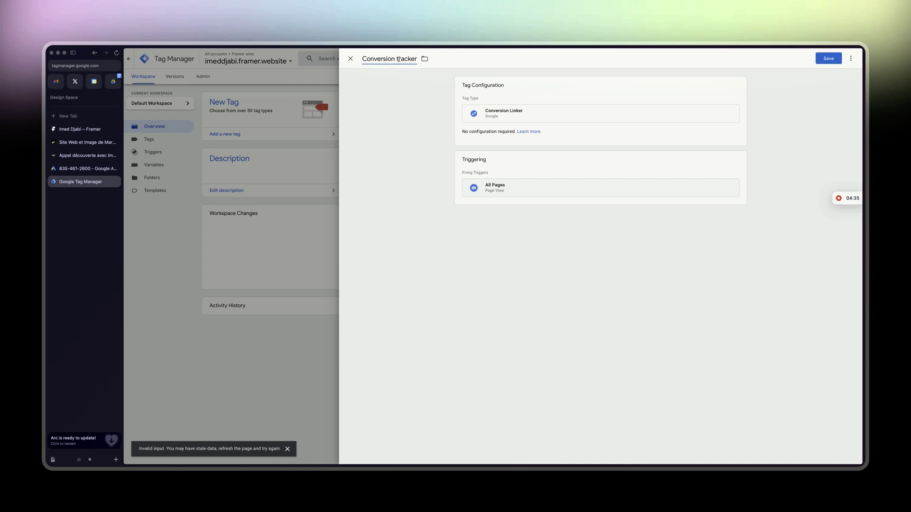
left_click_drag(398, 58, 429, 60)
key("BackSpace")
key("BackSpace")
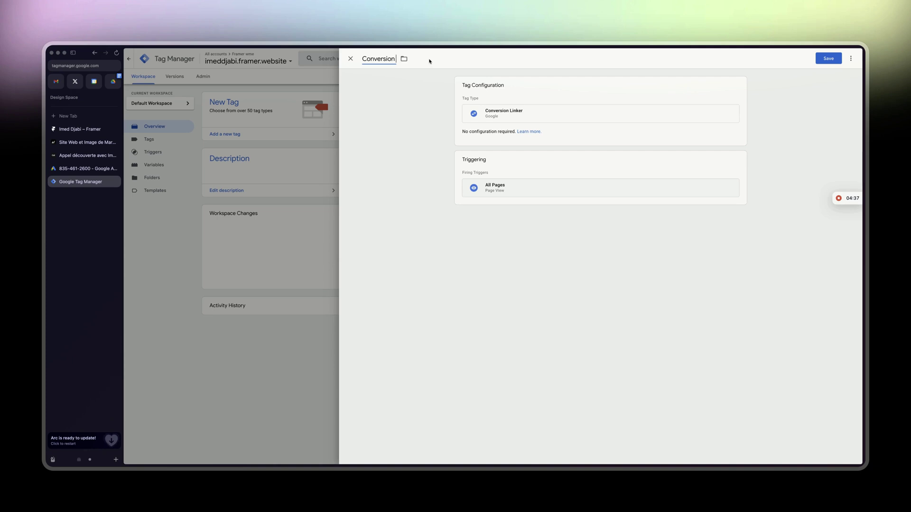
type("Track")
key("Return")
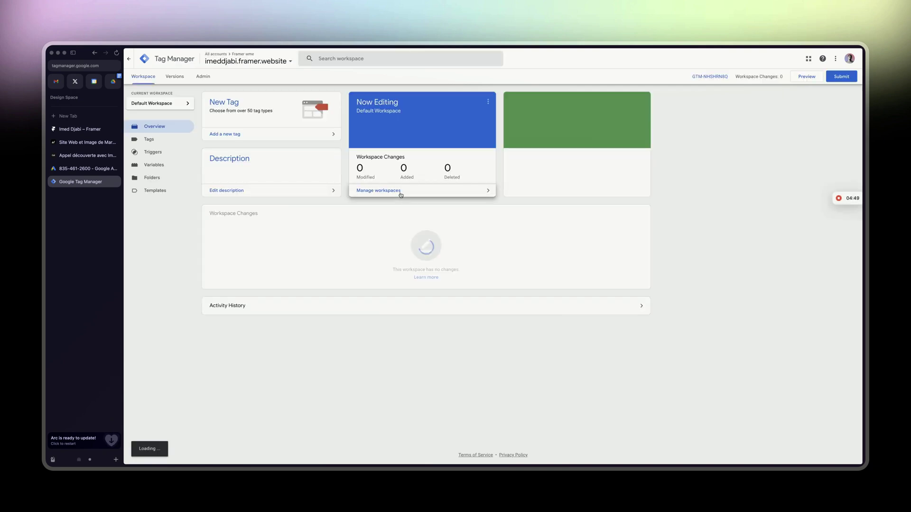
Build a Conversion Linker tag on the All Pages trigger, named 'CR Tracker', and save it
left_click(233, 135)
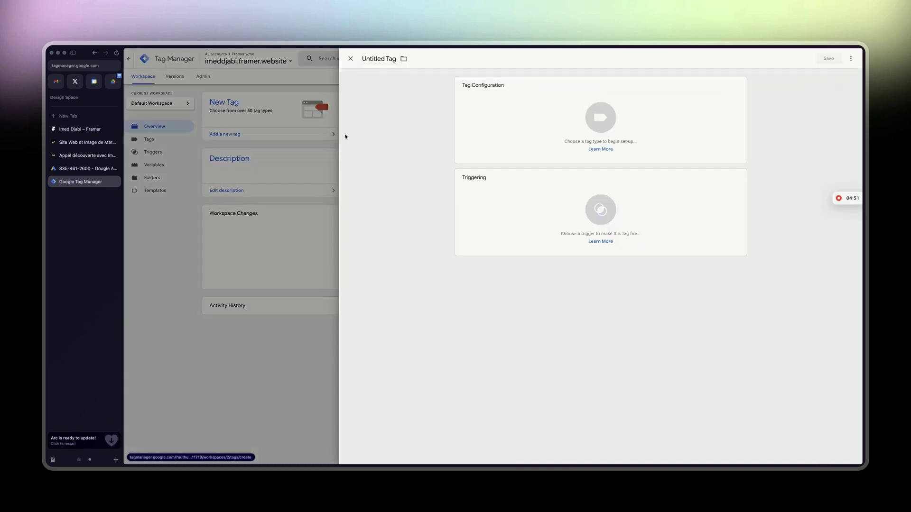
left_click(601, 118)
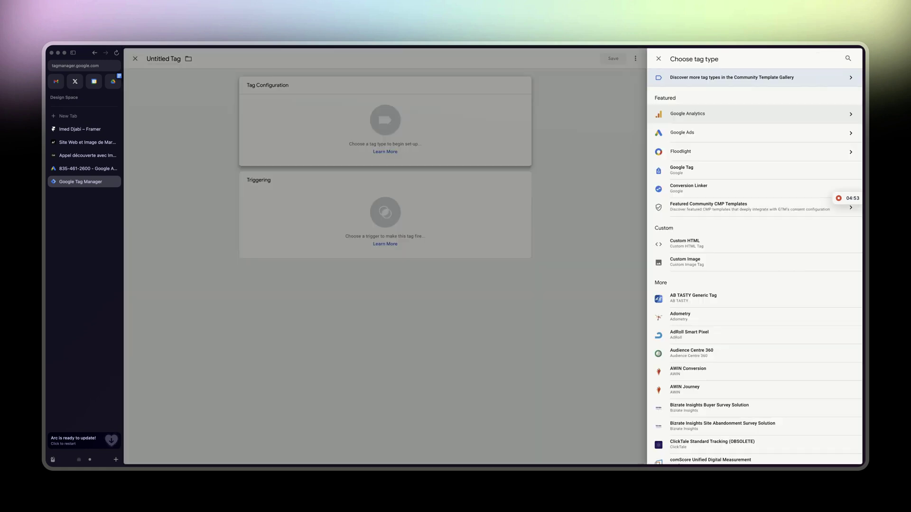
left_click(688, 189)
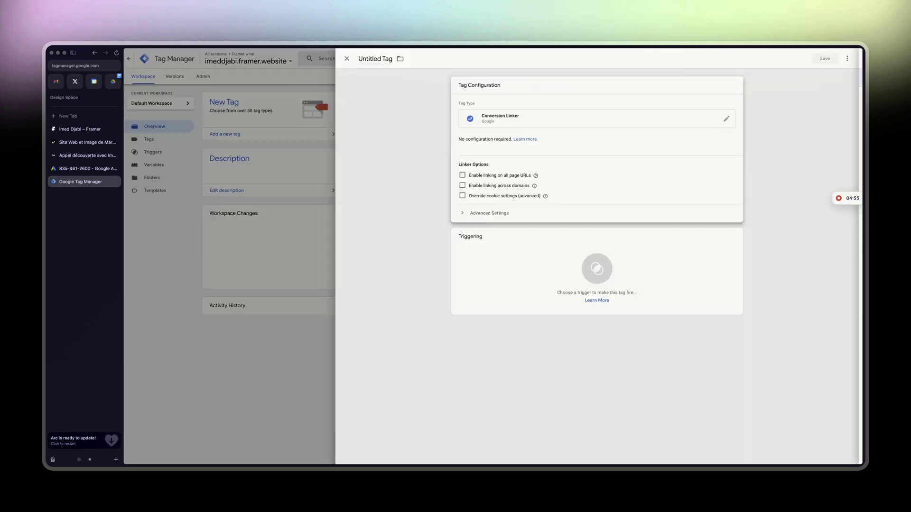
left_click(600, 269)
left_click(379, 87)
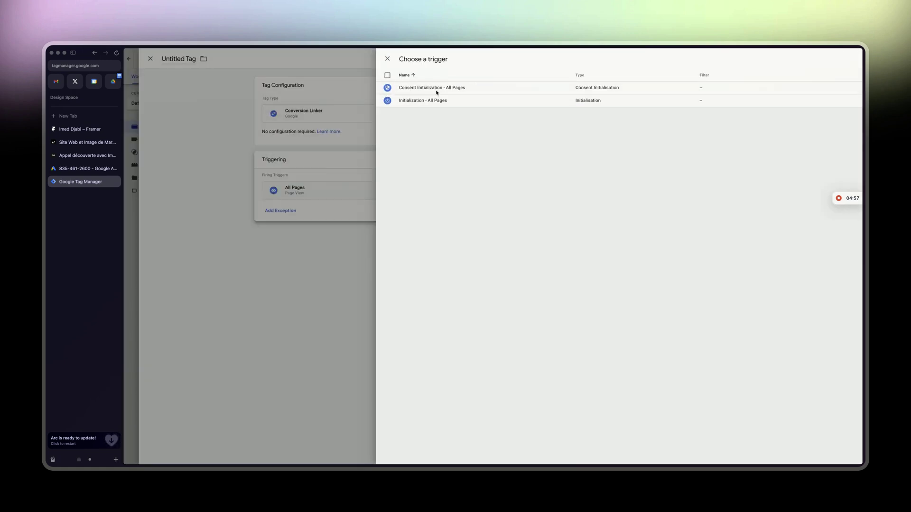
left_click(377, 58)
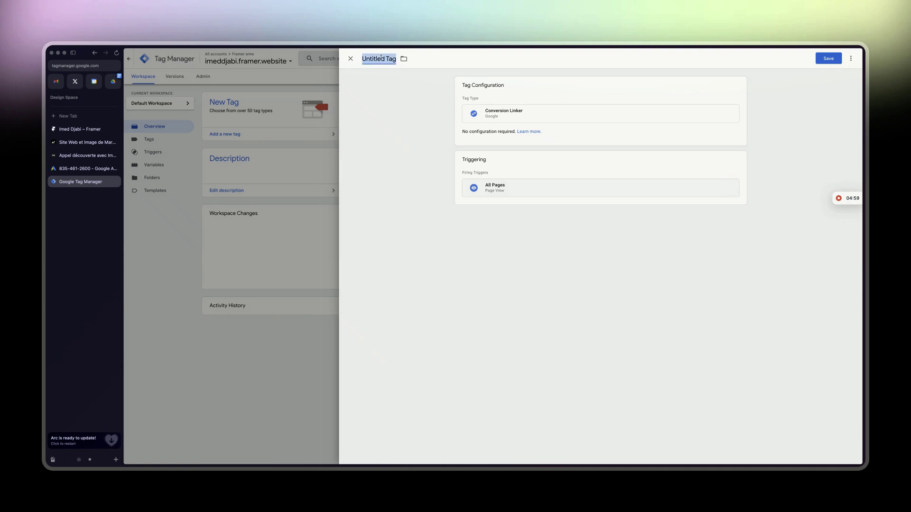
type("CR T")
type("racking")
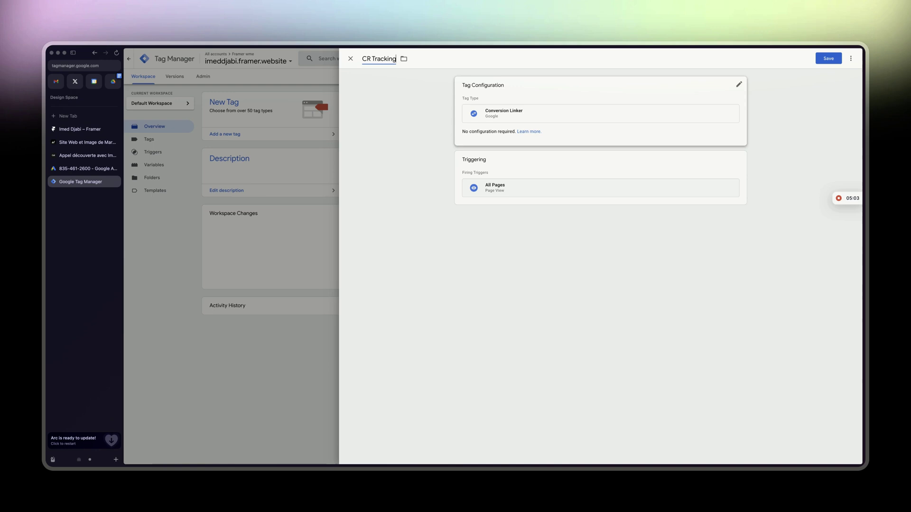
key("BackSpace")
key("BackSpace")
key("BackSpace")
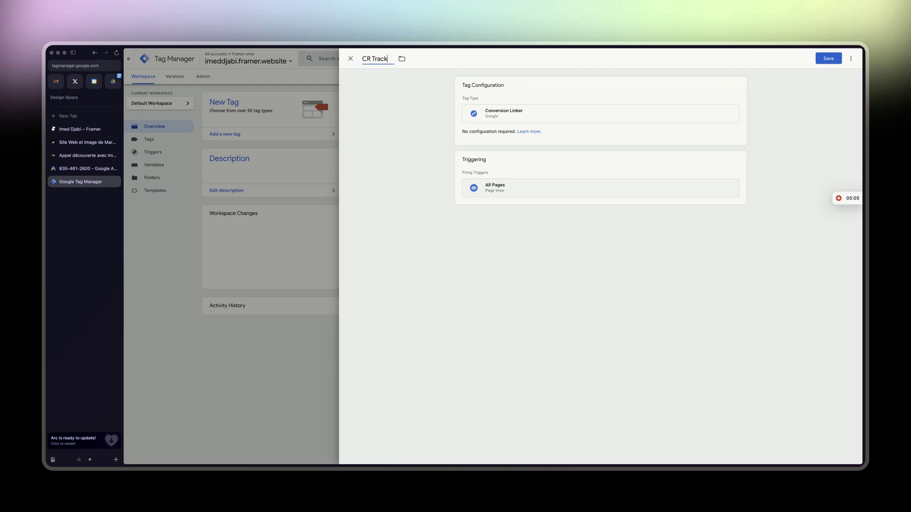
key("BackSpace")
type("ker")
key("Return")
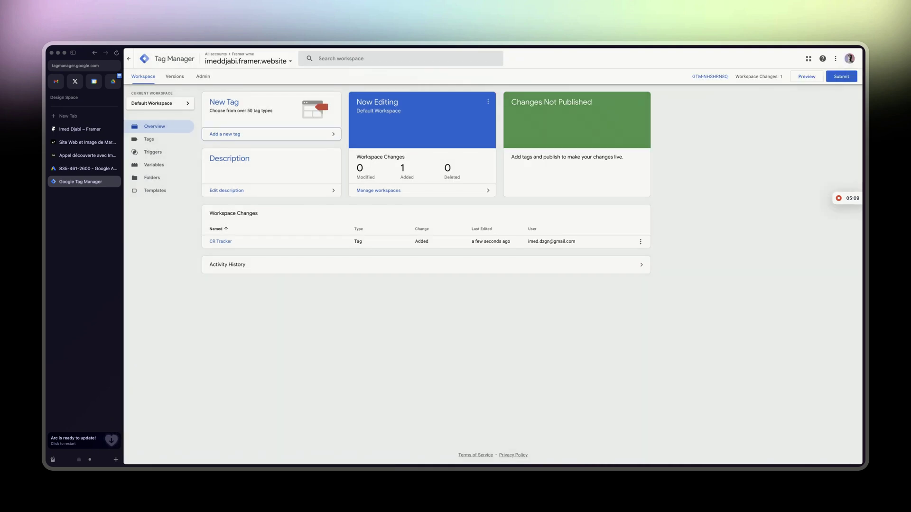
Copy the conversion ID from Google Ads and start a new Google Ads Conversion Tracking tag
left_click(75, 168)
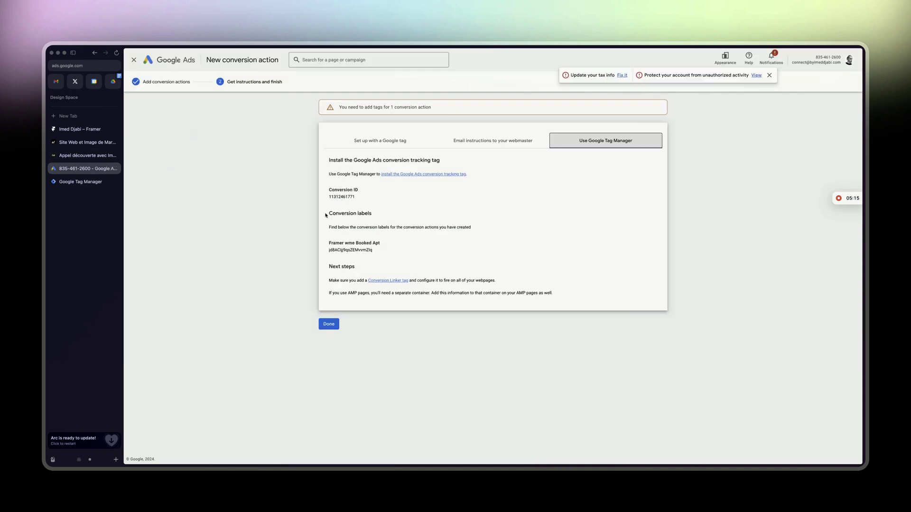
double_click(335, 196)
key("ctrl+c")
left_click(81, 182)
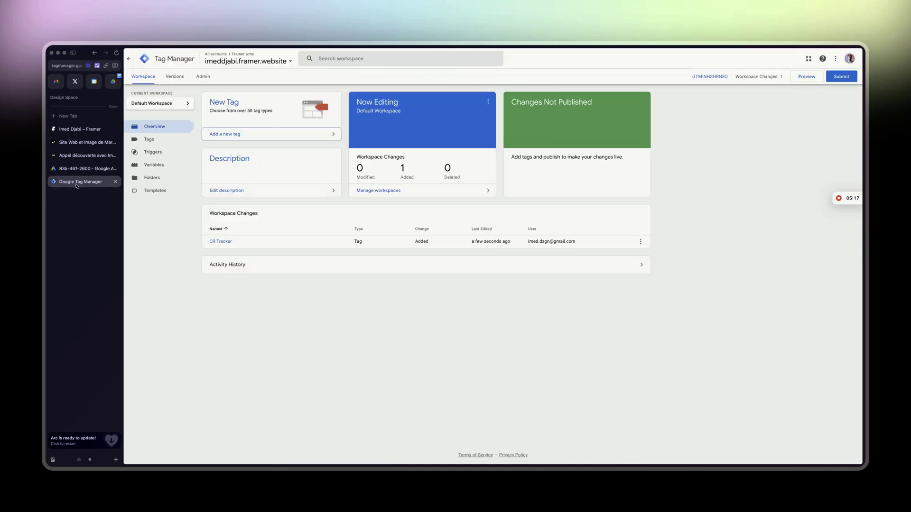
left_click(223, 135)
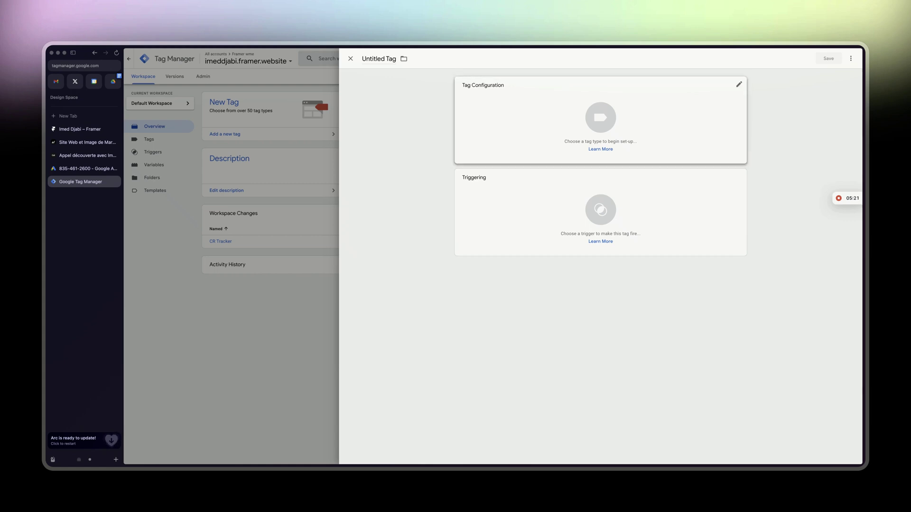
left_click(600, 119)
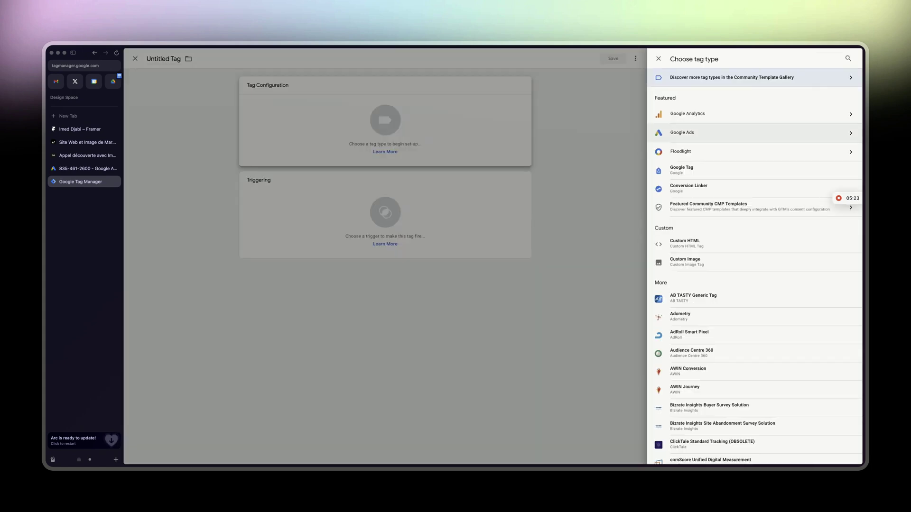
left_click(688, 132)
left_click(704, 113)
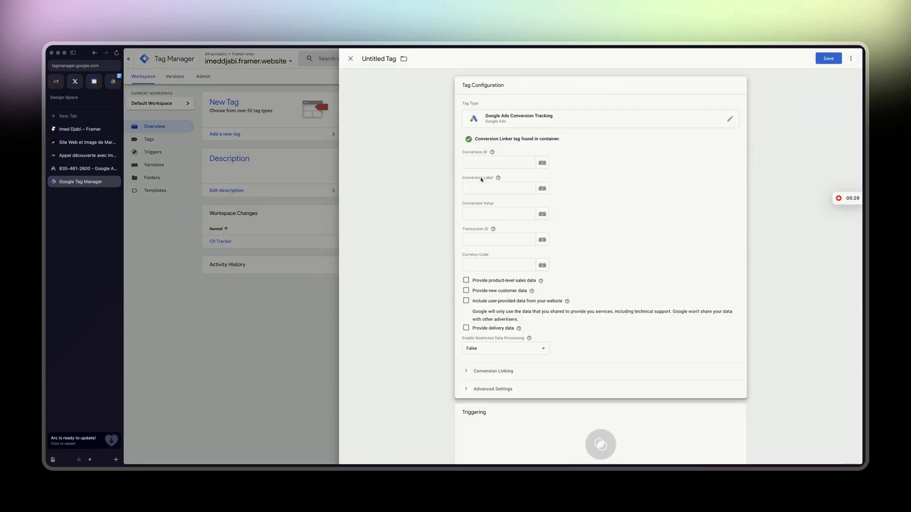
left_click(488, 162)
key("ctrl+v")
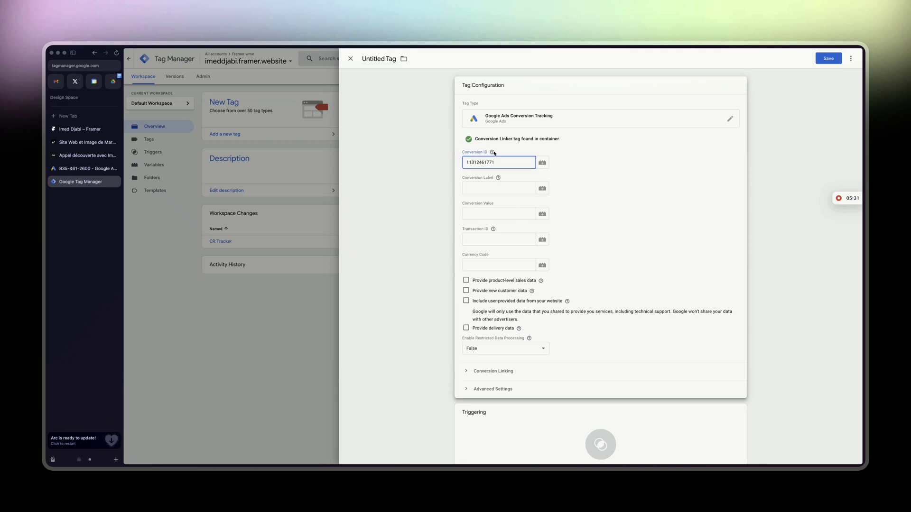
left_click(86, 168)
double_click(359, 249)
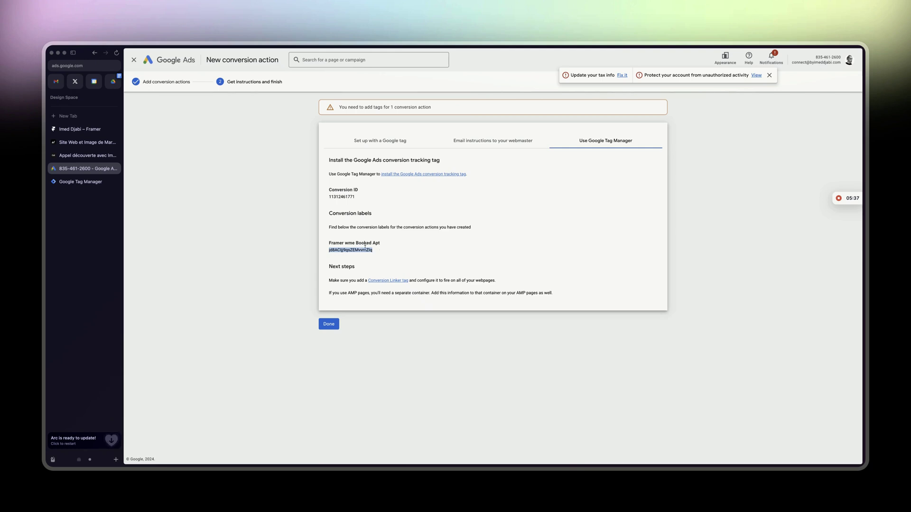
key("ctrl+Tab")
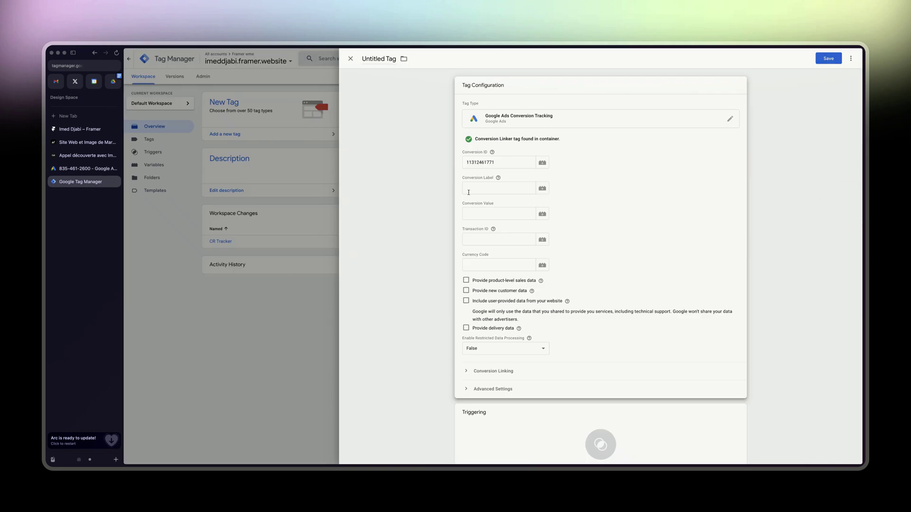
left_click(479, 188)
key("ctrl+v")
Name the tag 'Google ads Framer wme Conversion'
scroll(480, 189, "down", 2)
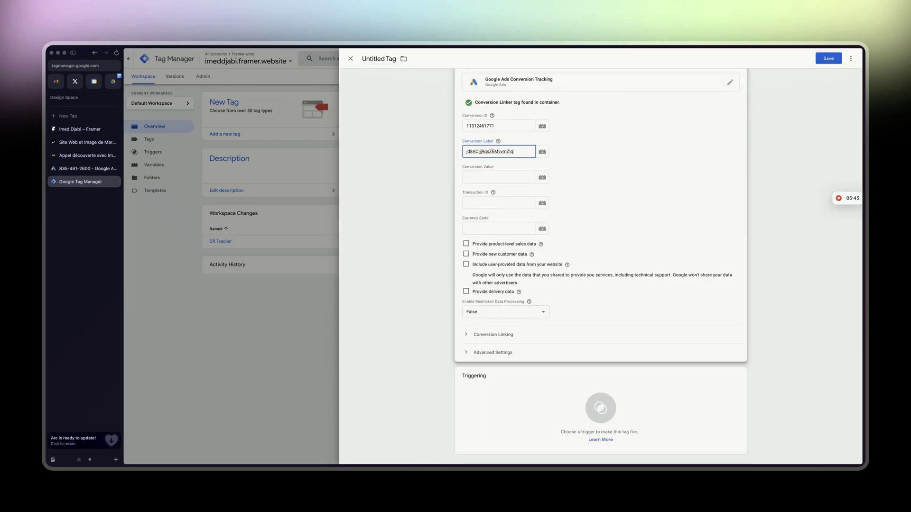
left_click(390, 58)
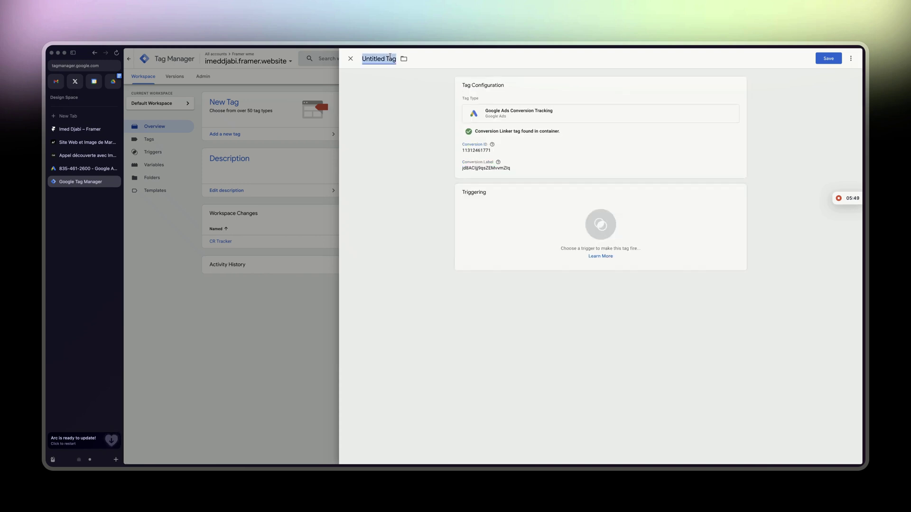
type("Google ads")
type(" Framer wme Conversion")
Save the conversion tag without a trigger and start a Page View trigger on Some Page Views
left_click(829, 58)
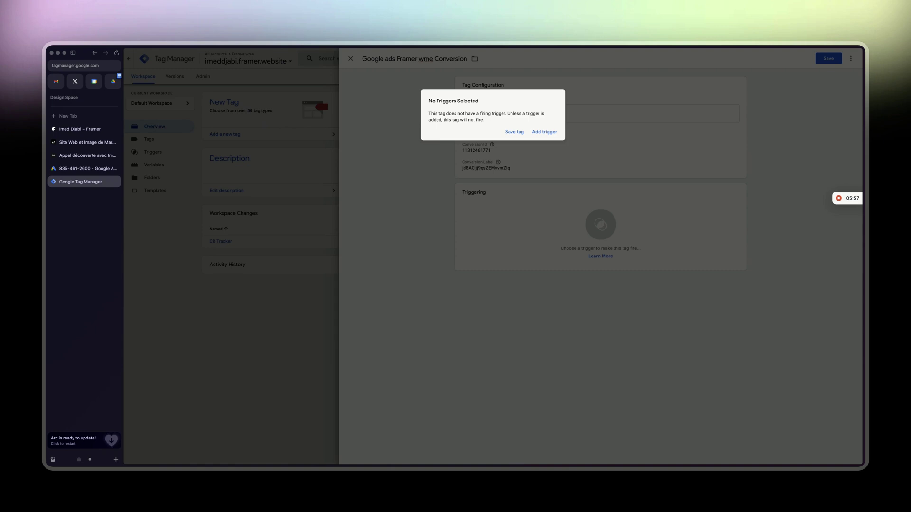
left_click(514, 132)
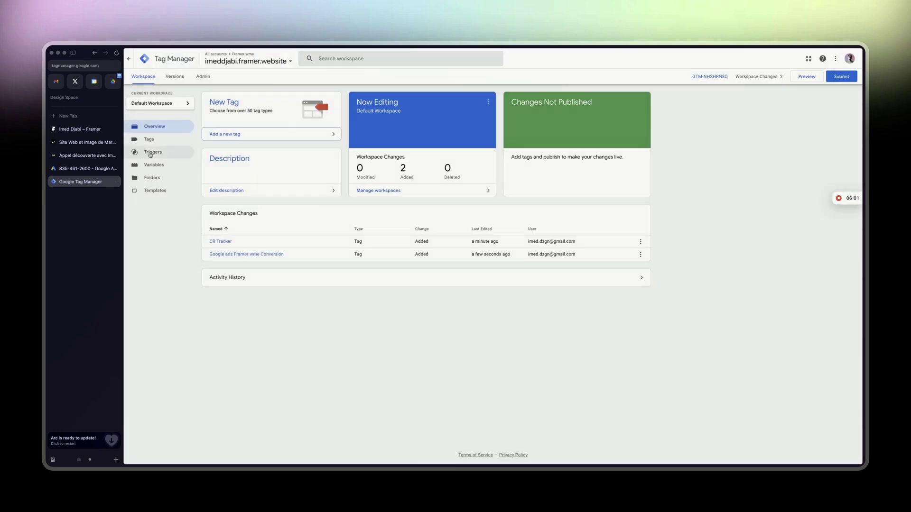
left_click(150, 154)
left_click(633, 101)
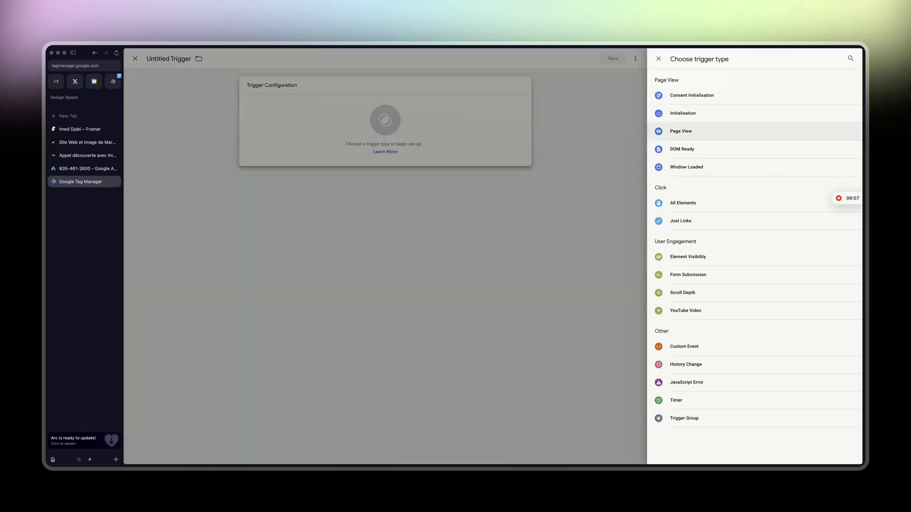
left_click(681, 131)
left_click(513, 149)
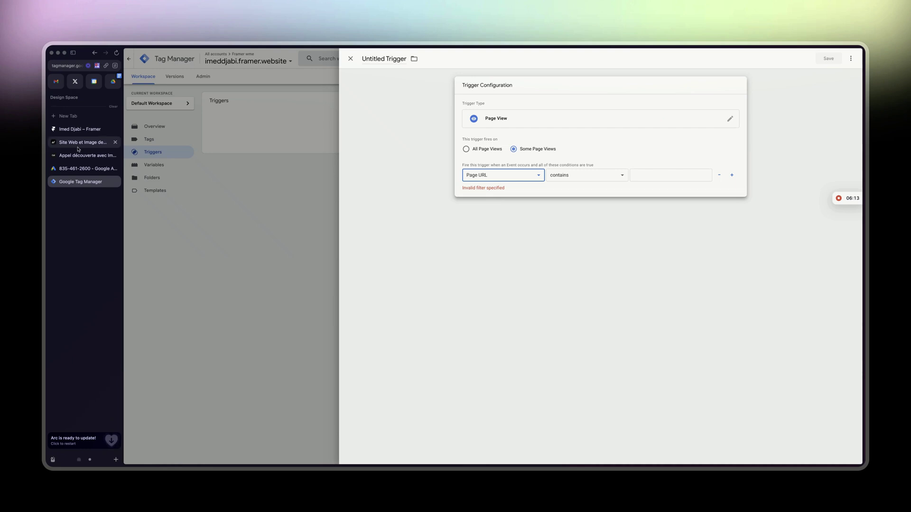
Open the booking-confirme page settings in Framer and its published domains list
left_click(80, 154)
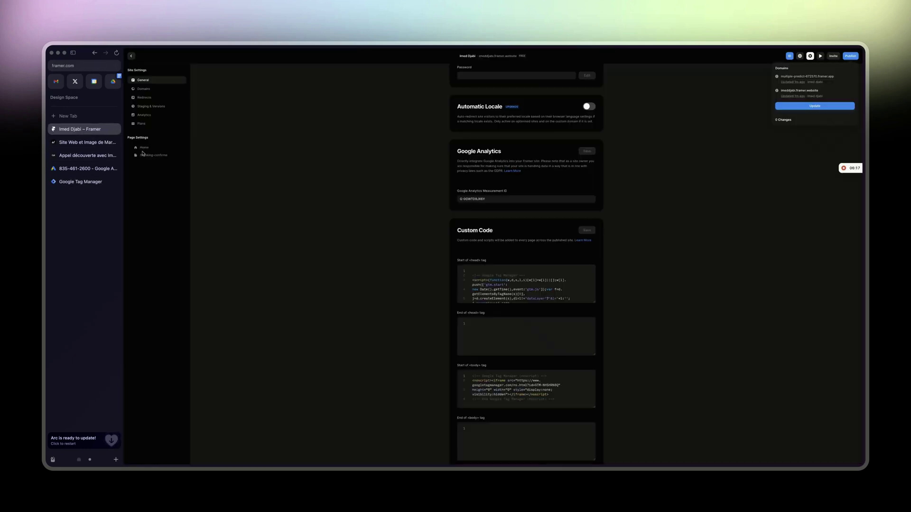
left_click(147, 155)
left_click(850, 56)
Open the live /booking-confirme page showing 'Votre rendez-vous est confirmé !'
left_click(800, 91)
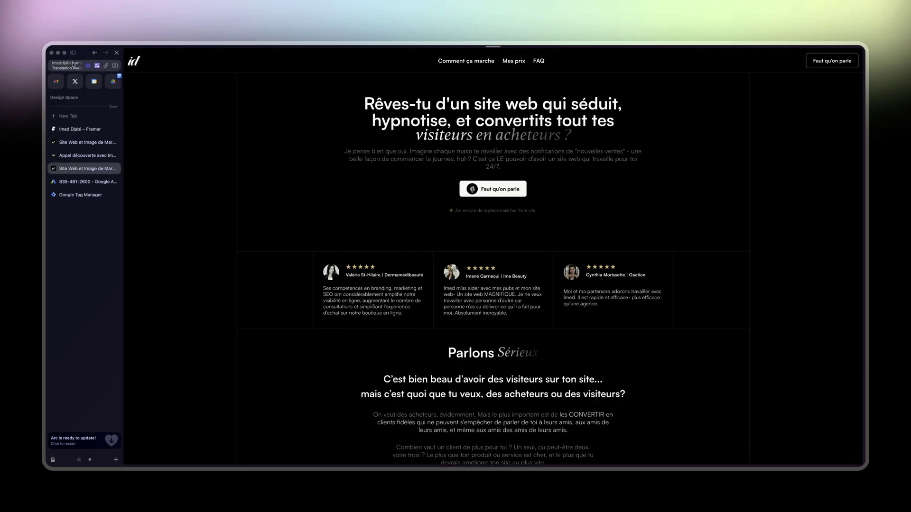
left_click(114, 168)
left_click(95, 129)
left_click(133, 57)
left_click(850, 56)
left_click(793, 94)
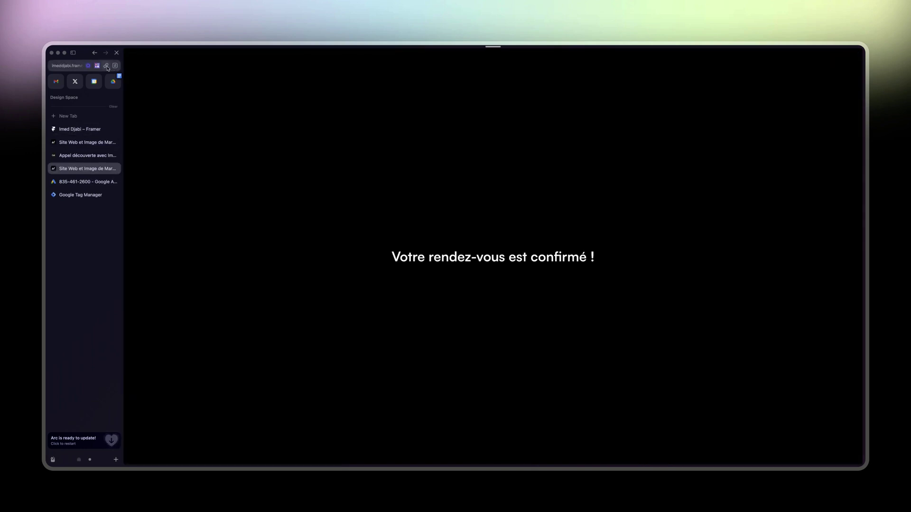
Set the condition Page URL contains the booking-confirme address and save the trigger as 'Framer wme TY BC'
left_click(79, 193)
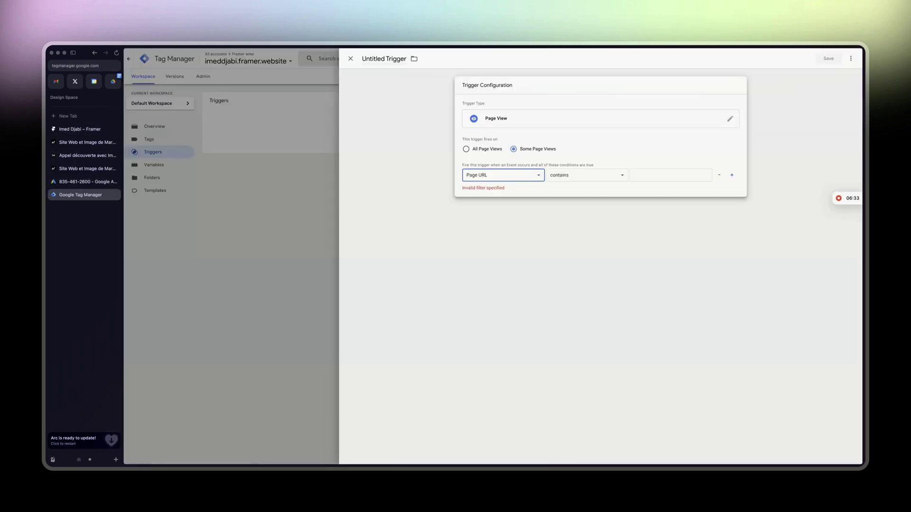
left_click(671, 175)
key("super+v")
key("Return")
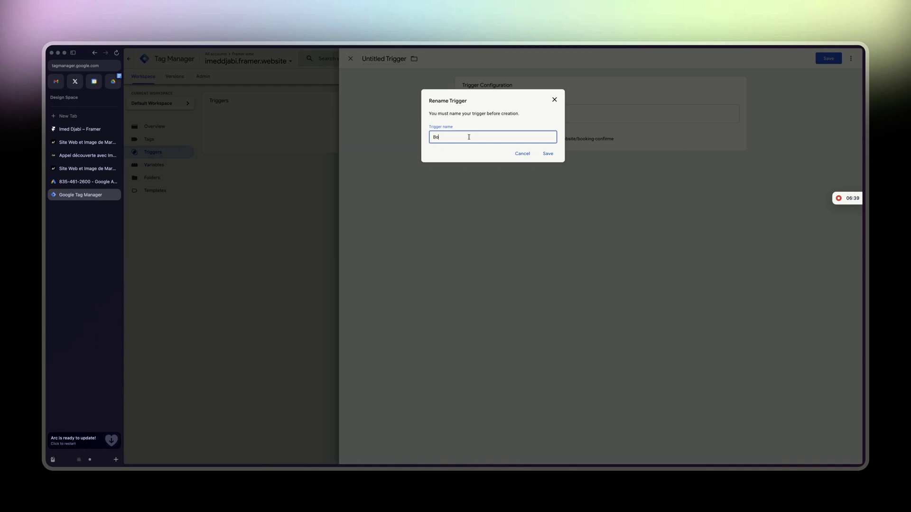
type("oking confirme")
triple_click(469, 137)
type("Framer wme Boo")
type("king confirmed T")
key("BackSpace")
key("BackSpace")
key("BackSpace")
key("BackSpace")
key("BackSpace")
key("BackSpace")
key("BackSpace")
key("BackSpace")
key("BackSpace")
key("BackSpace")
key("BackSpace")
key("BackSpace")
key("BackSpace")
type("B")
key("Return")
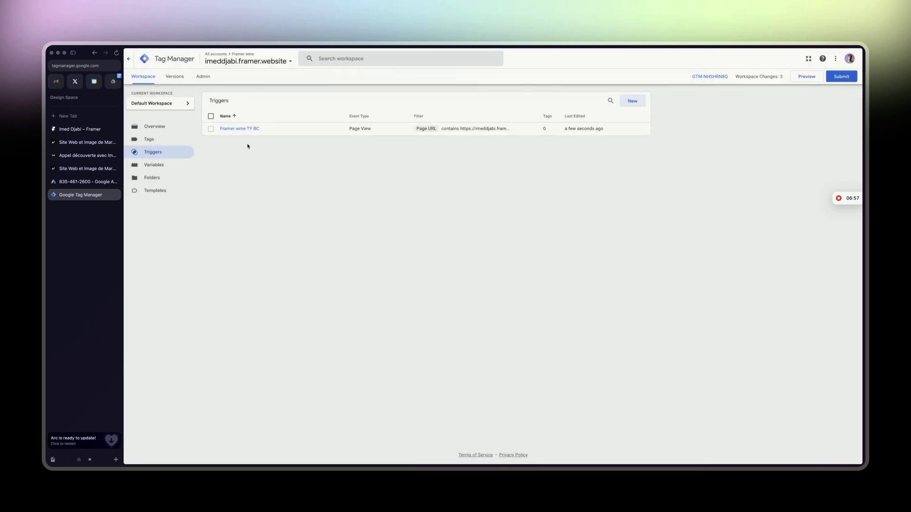
Assign the Framer wme TY BC trigger to the Google ads Framer wme Conversion tag and save
left_click(149, 139)
left_click(260, 143)
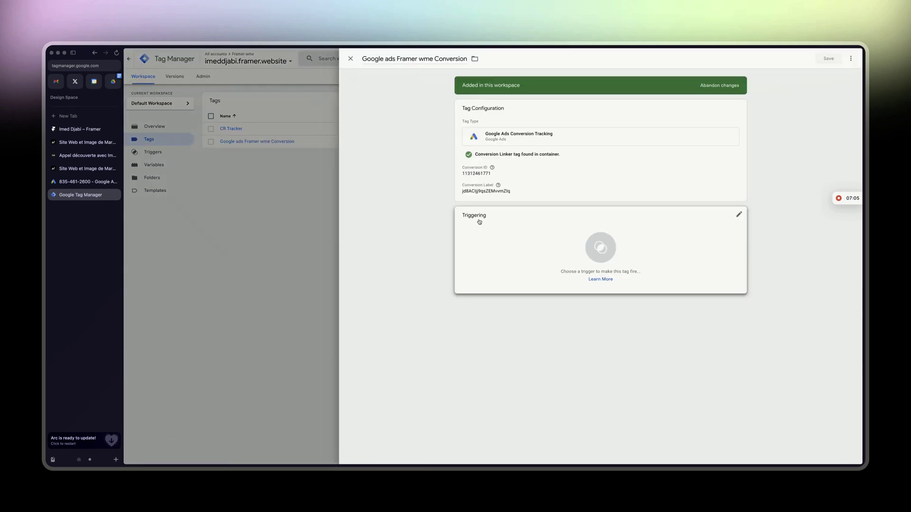
left_click(600, 248)
left_click(389, 117)
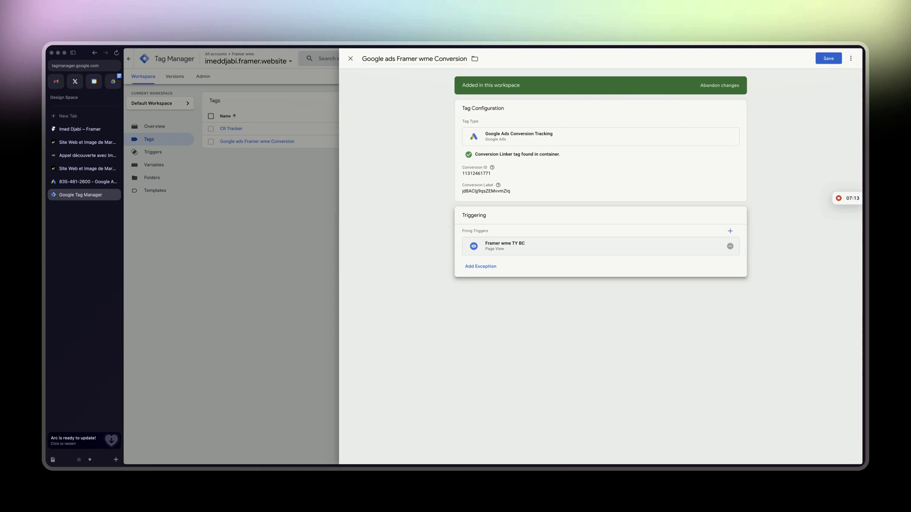
left_click(829, 59)
mouse_move(82, 182)
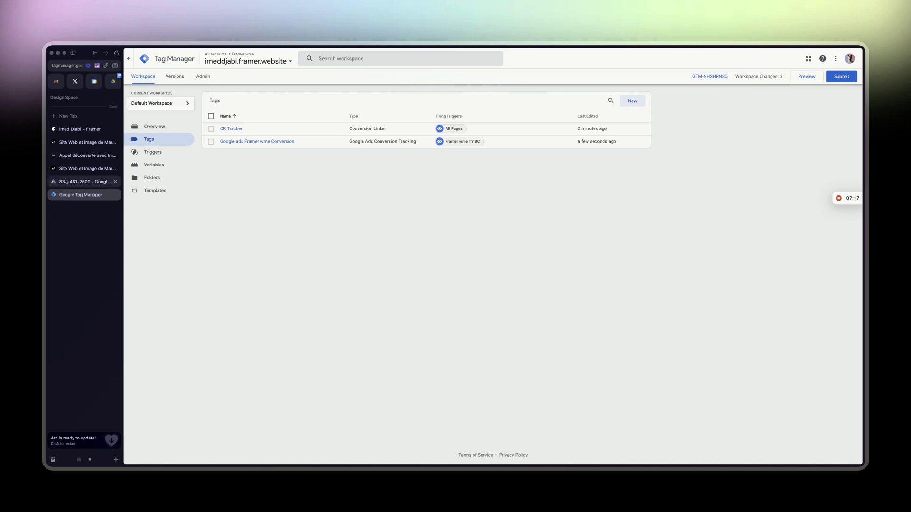
Finish the Google Ads conversion action setup and return to the Tag Manager workspace
left_click(66, 181)
left_click(329, 325)
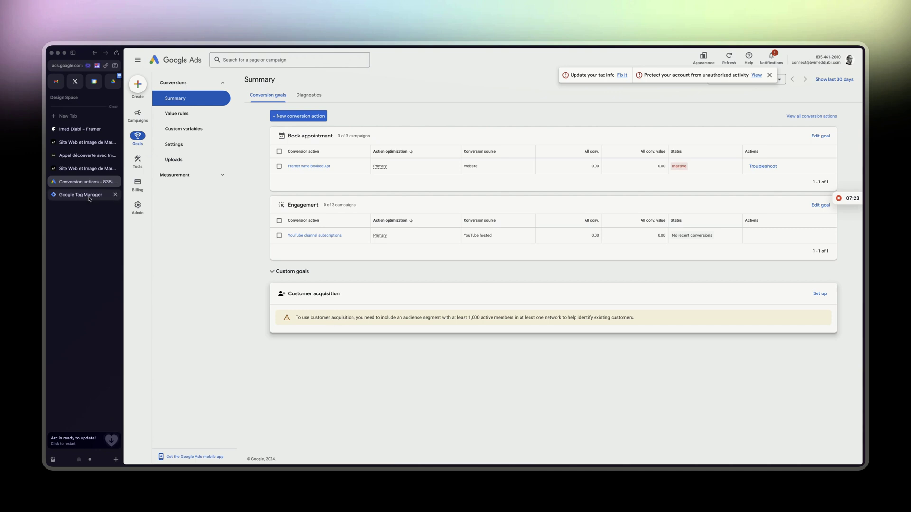
left_click(87, 195)
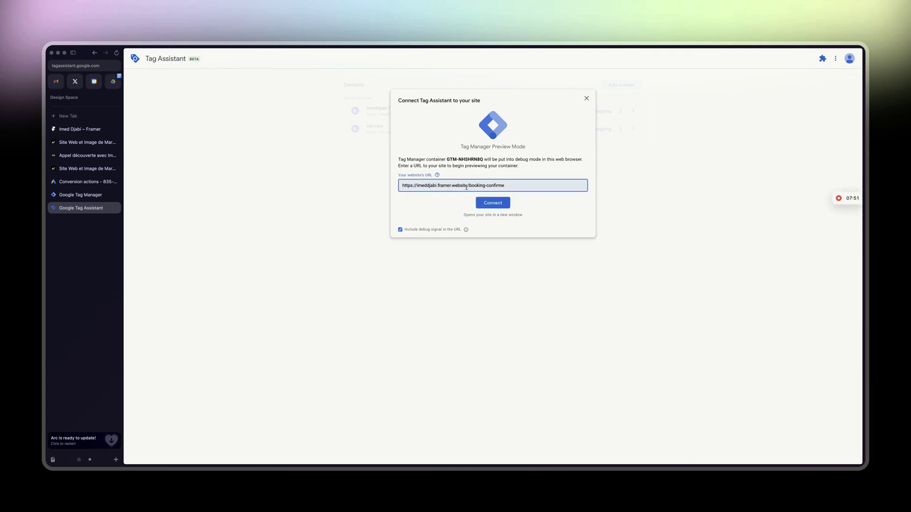
Strip the booking-confirme path from the preview URL and connect Tag Assistant to the home page
left_click_drag(505, 186, 471, 186)
key("BackSpace")
left_click(493, 204)
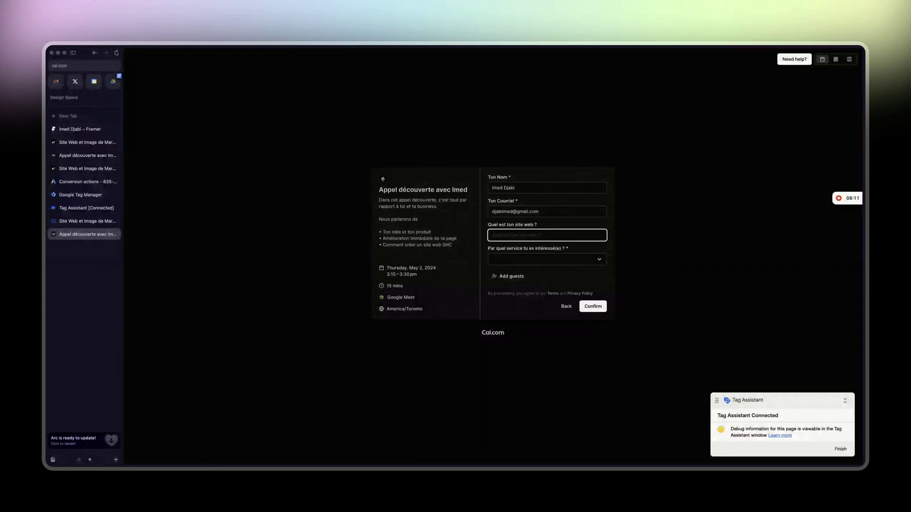
Enter website imeddjbabi.com, pick the Un site web SHC service, and confirm the booking
type("imeddj")
type("b")
type("abi.com")
key("Tab")
key("Down")
key("Return")
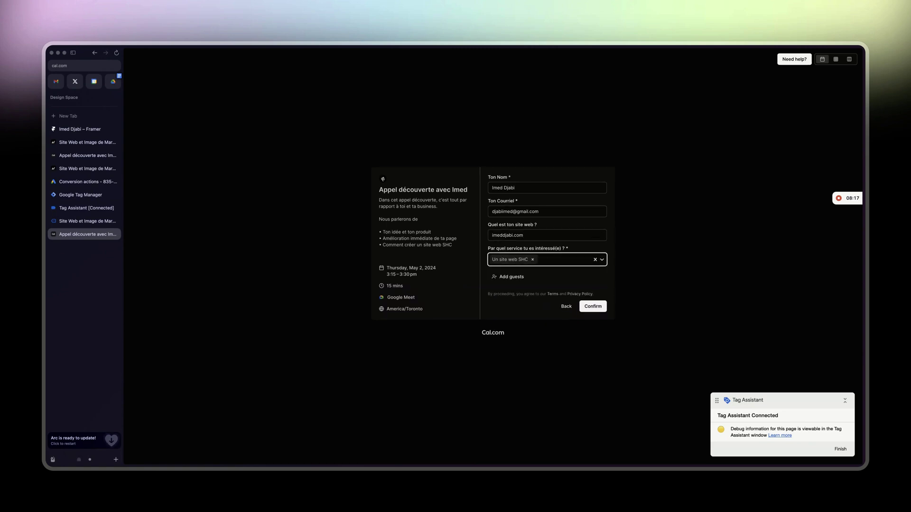
key("Return")
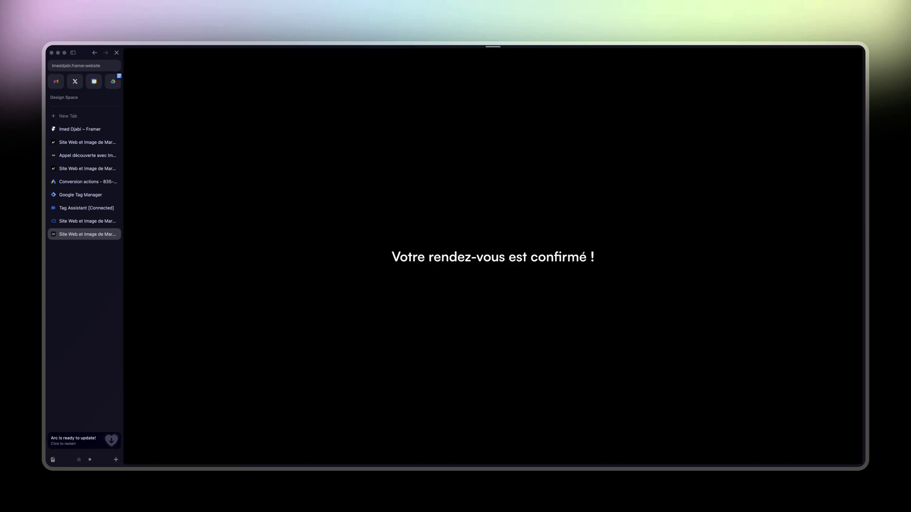
Check the fired tags in Tag Assistant, then reload the Google Ads conversion summary
left_click(87, 208)
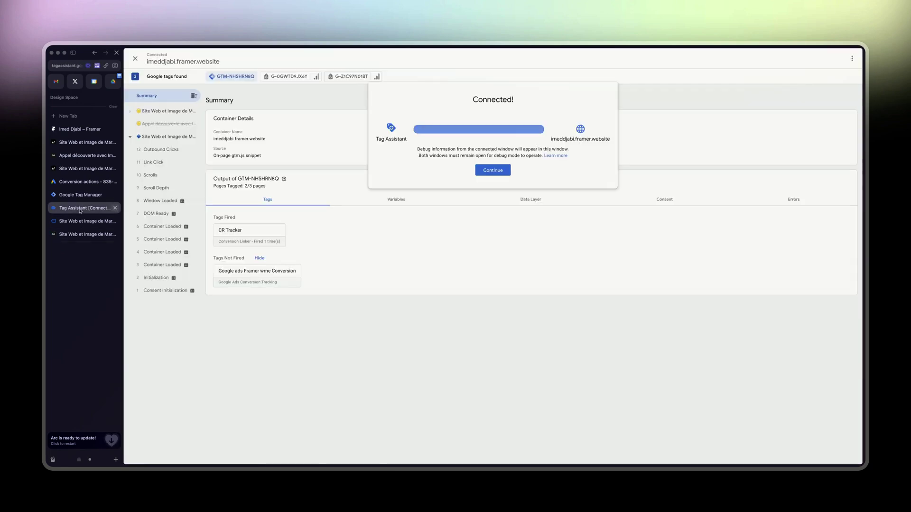
left_click(493, 170)
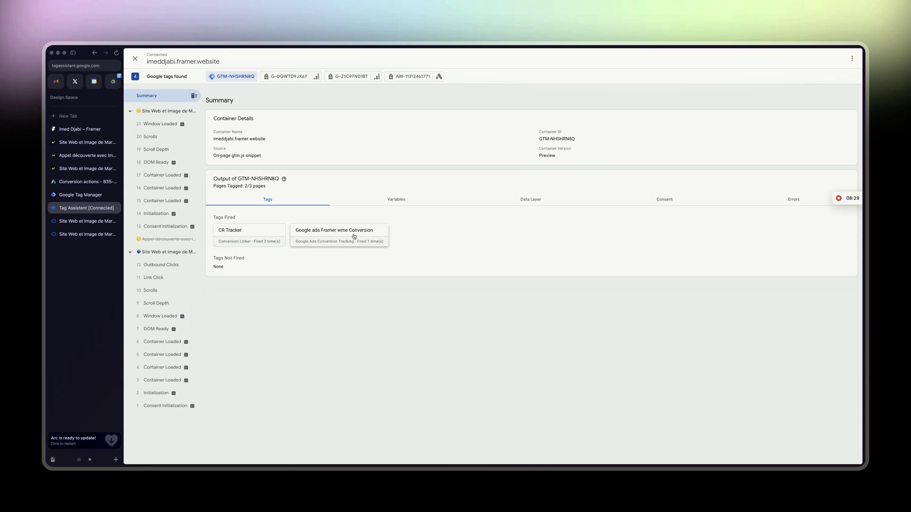
left_click(114, 183)
left_click(160, 64)
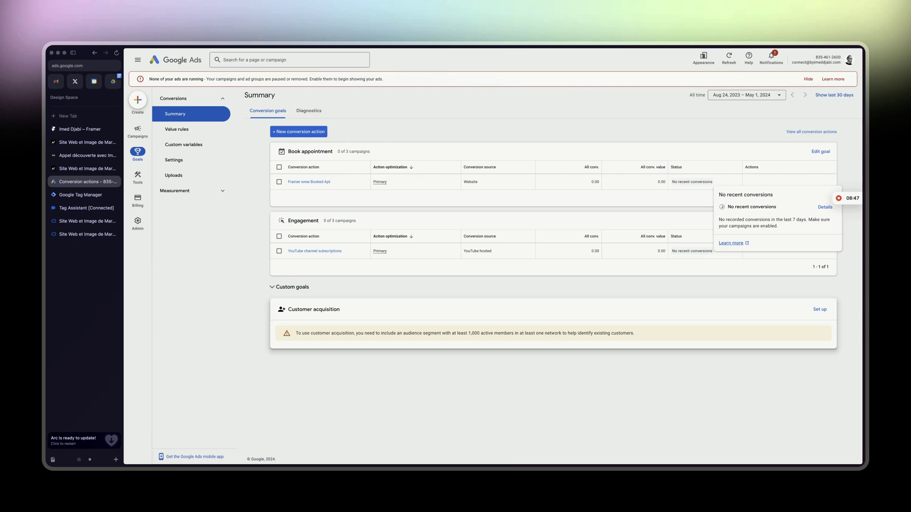
Move through the Tag Assistant and Tag Manager tabs back to the Cal.com booking calendar
left_click(66, 211)
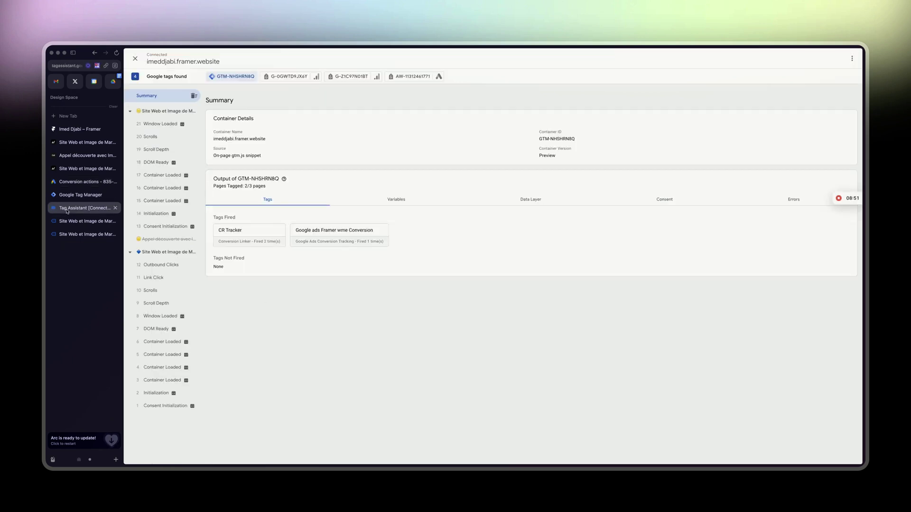
left_click(74, 197)
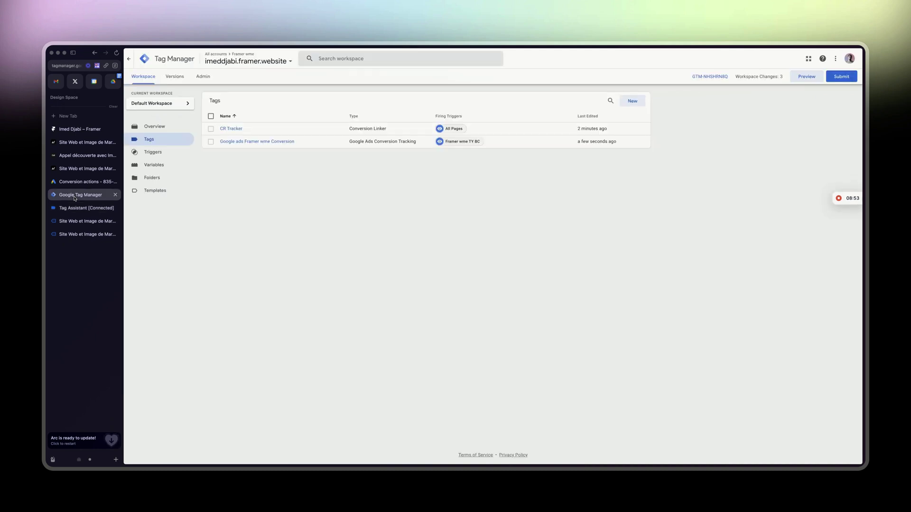
left_click(76, 171)
Return to the Framer editor, dismiss the Domains popover and show the 'Votre rendez-vous est confirmé !' page
left_click(71, 155)
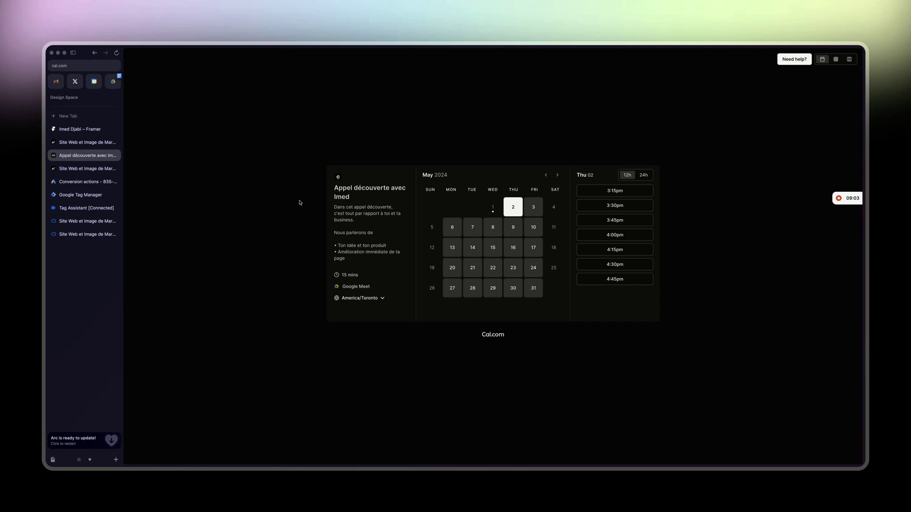
left_click(73, 144)
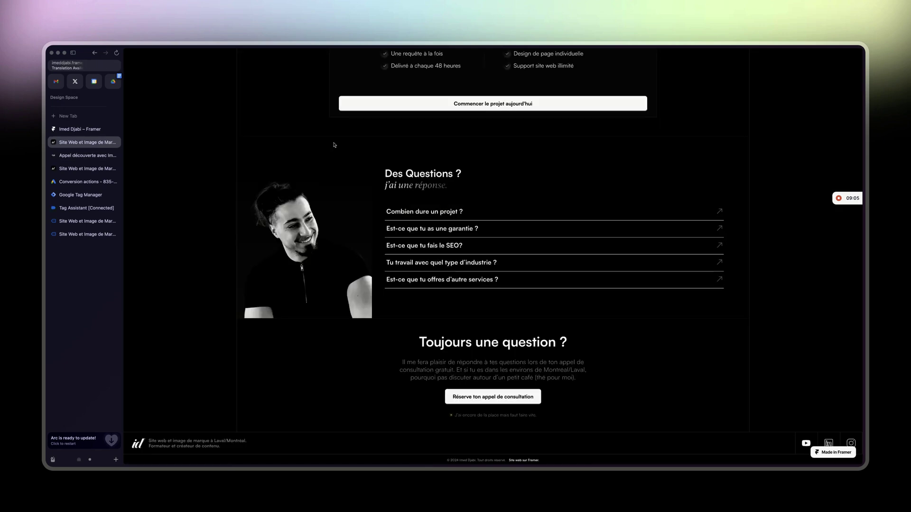
left_click(78, 129)
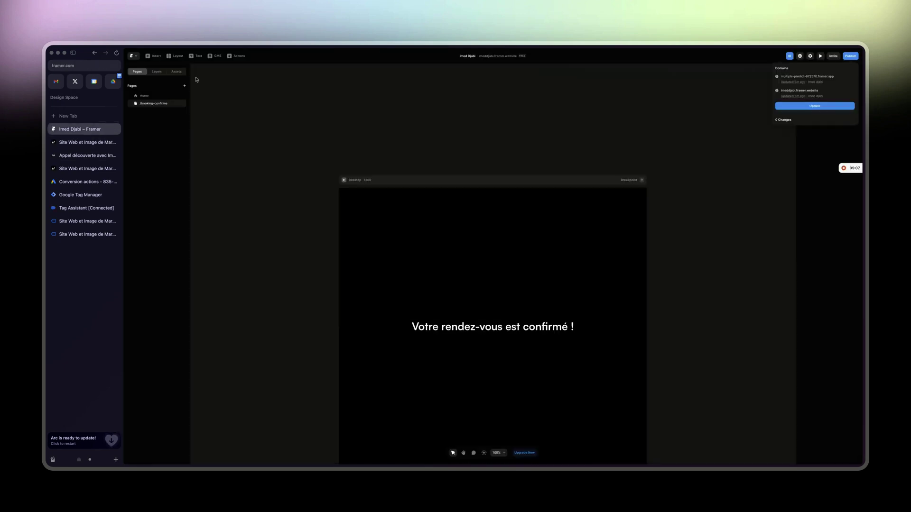
key("Escape")
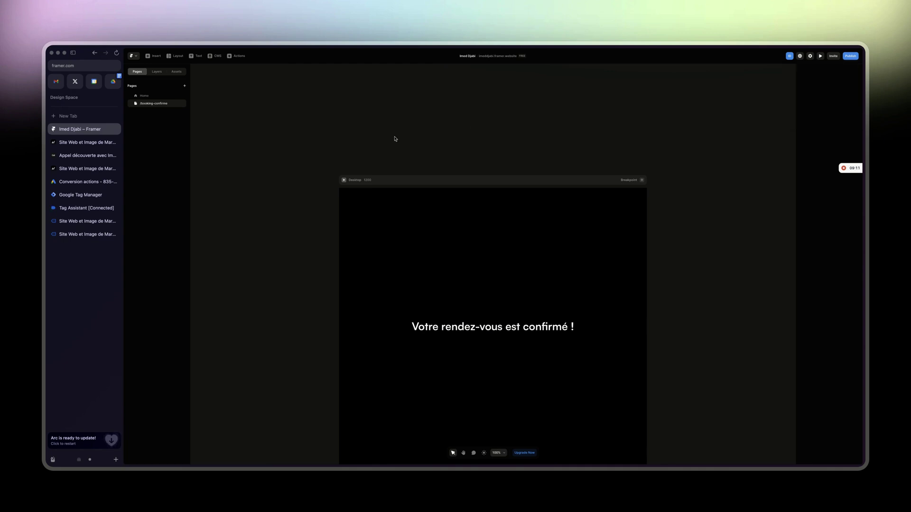
scroll(394, 138, "down", 1)
scroll(394, 139, "down", 3)
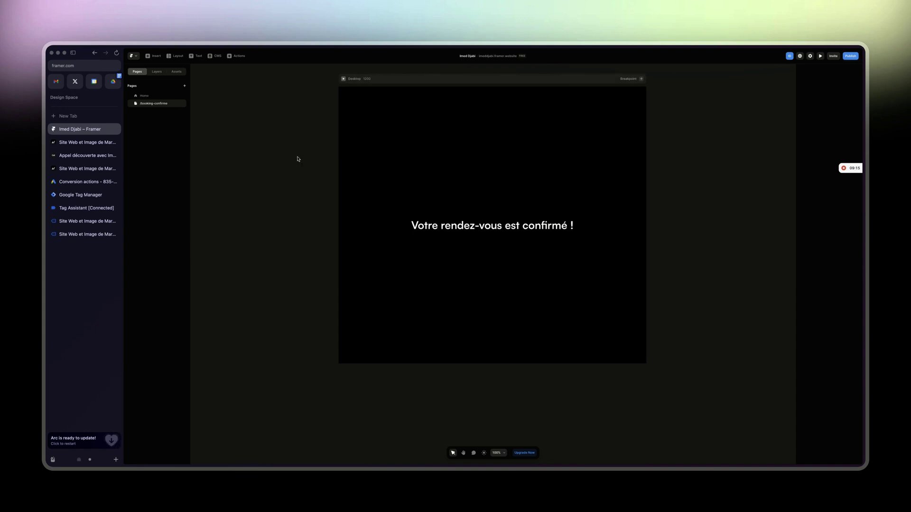